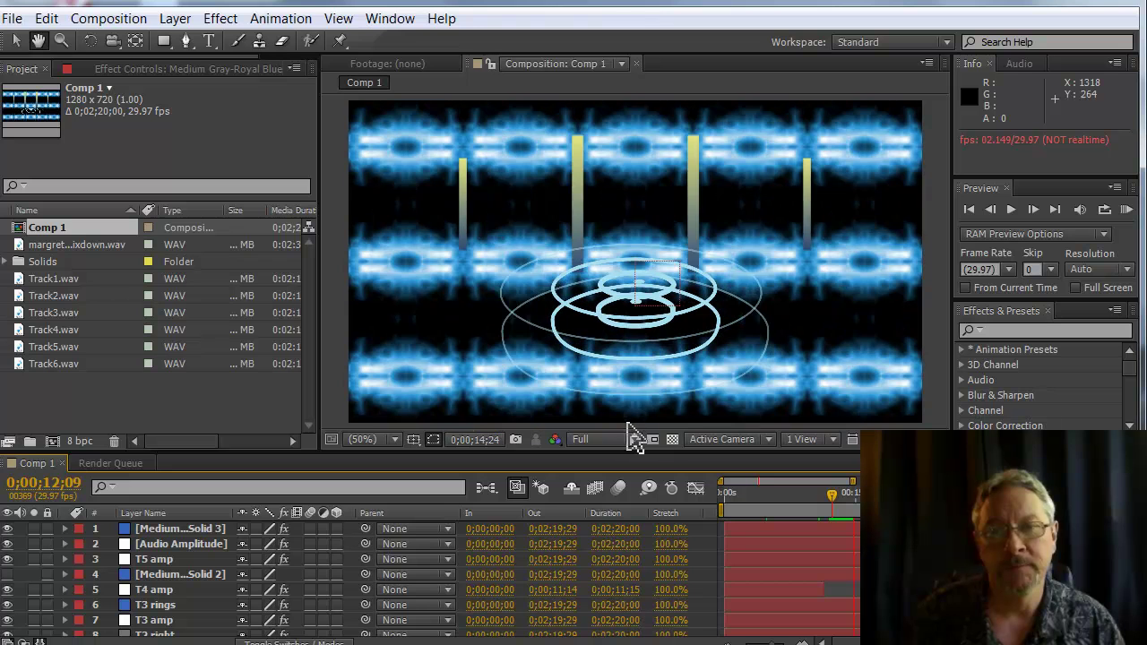
Stop the visualizer preview at 0;00;14;26, on the glowing blue bands and rings
{"action": "key", "text": "space"}
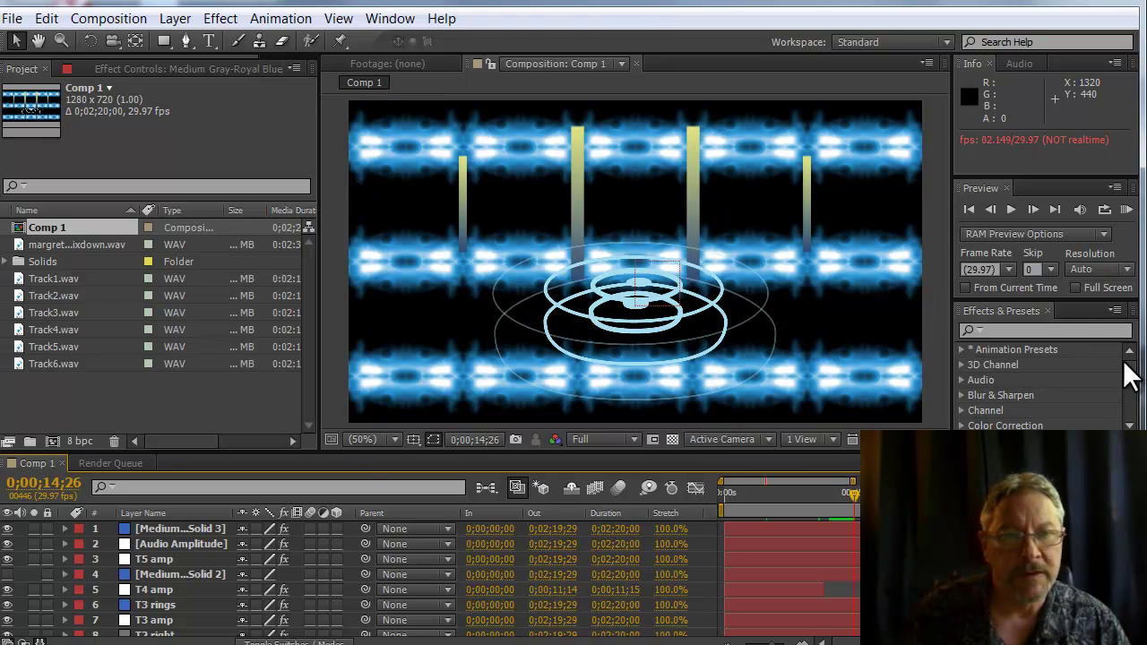
Search the Effects & Presets panel for 'ringwave'
{"action": "left_click", "coordinate": [1133, 425]}
{"action": "left_click_drag", "start_coordinate": [1134, 426], "coordinate": [1134, 426]}
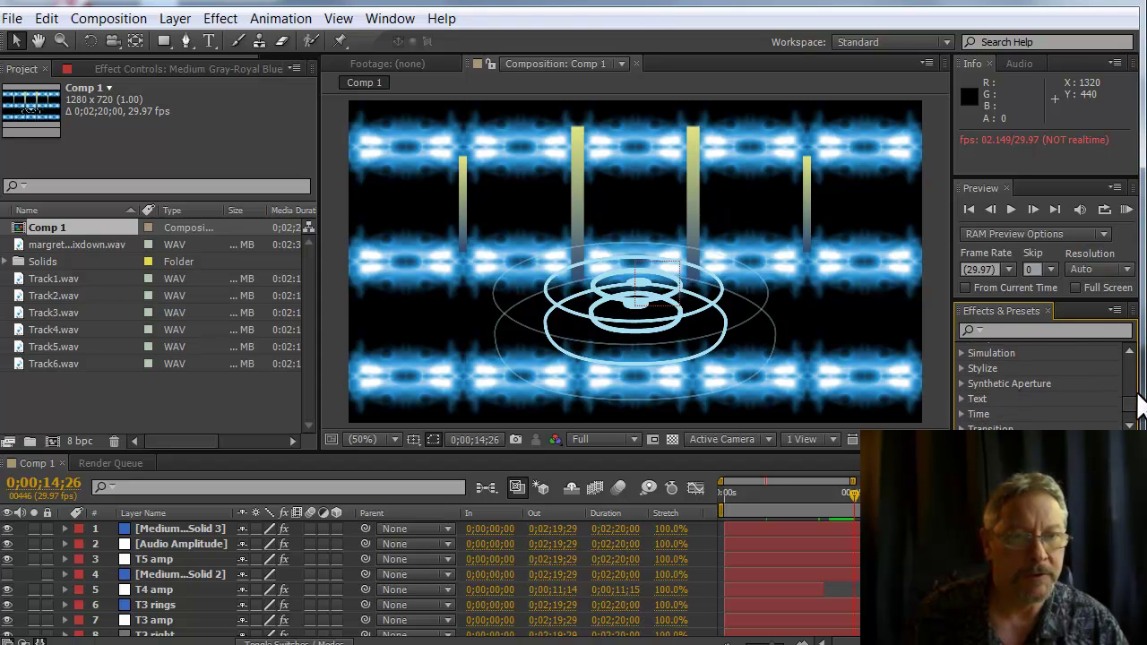
{"action": "scroll", "coordinate": [1139, 408], "scroll_direction": "up", "scroll_amount": 5}
{"action": "left_click", "coordinate": [1091, 330]}
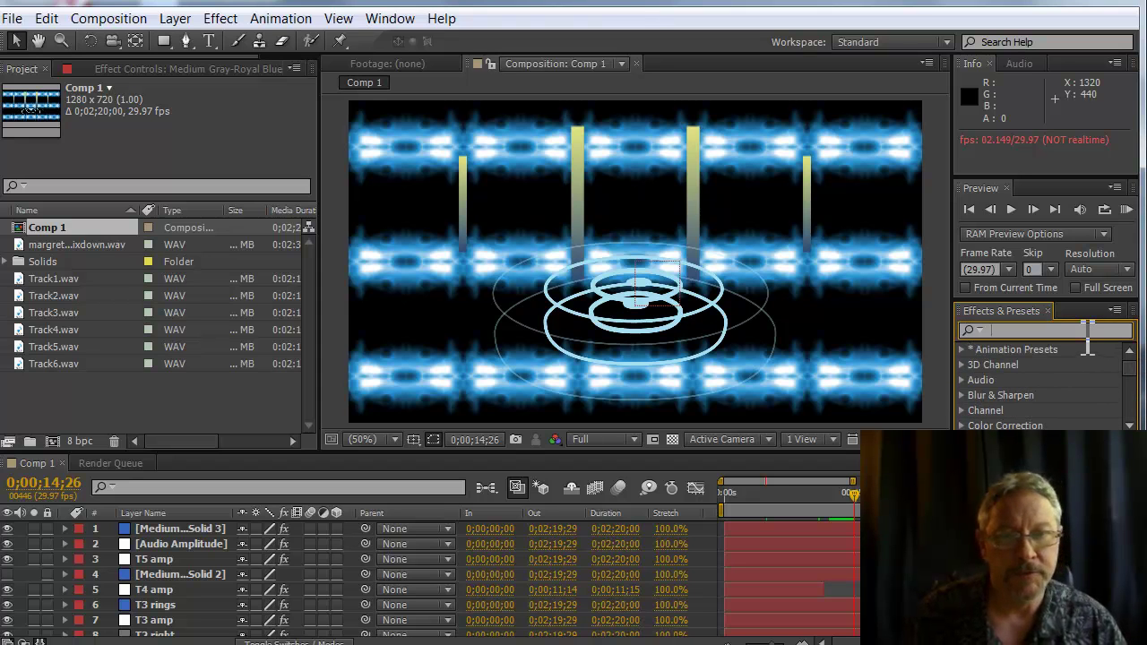
{"action": "type", "text": "ringwave"}
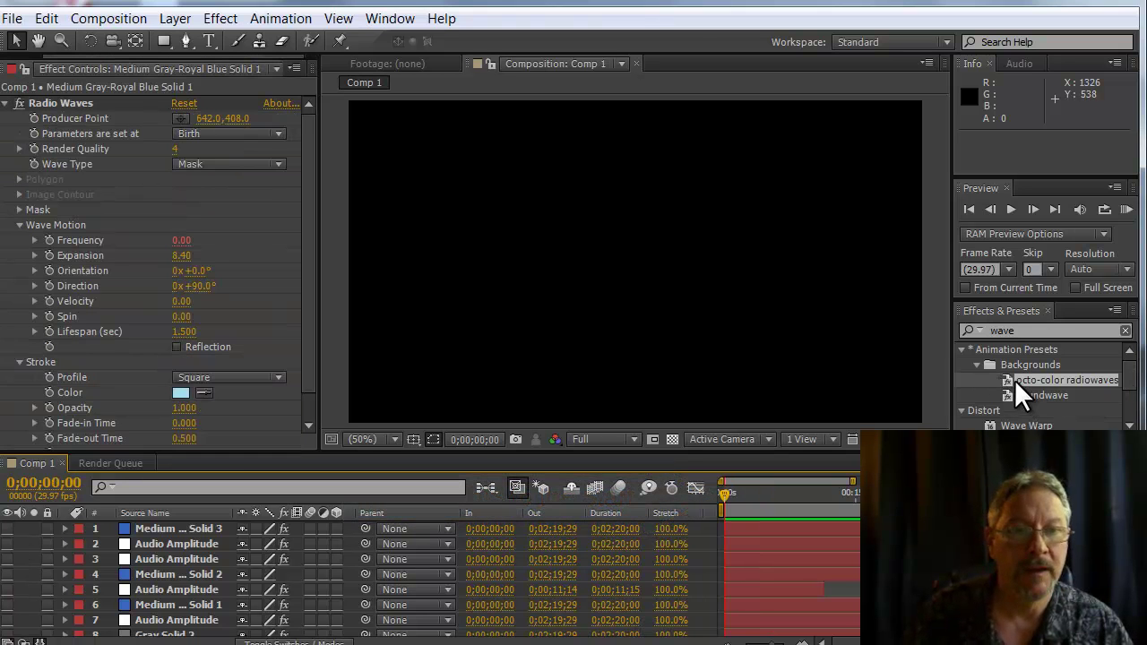
Apply the octo-color radiowaves preset to a new solid, preview it, then return to the start
{"action": "double_click", "coordinate": [1006, 378]}
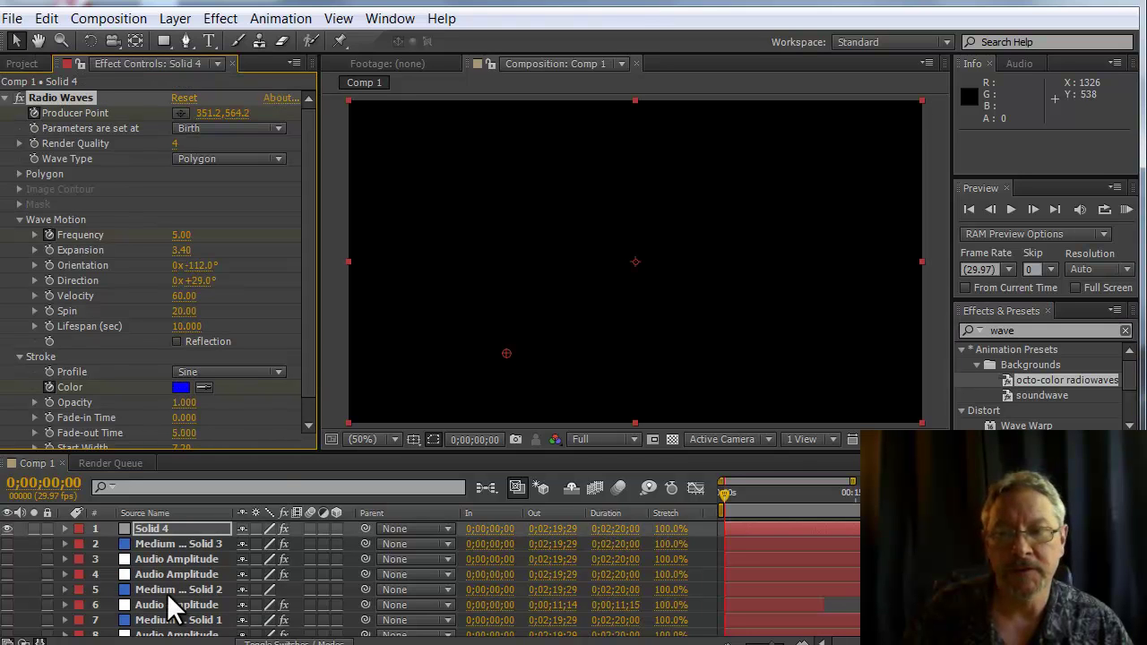
{"action": "left_click", "coordinate": [722, 493]}
{"action": "key", "text": "space"}
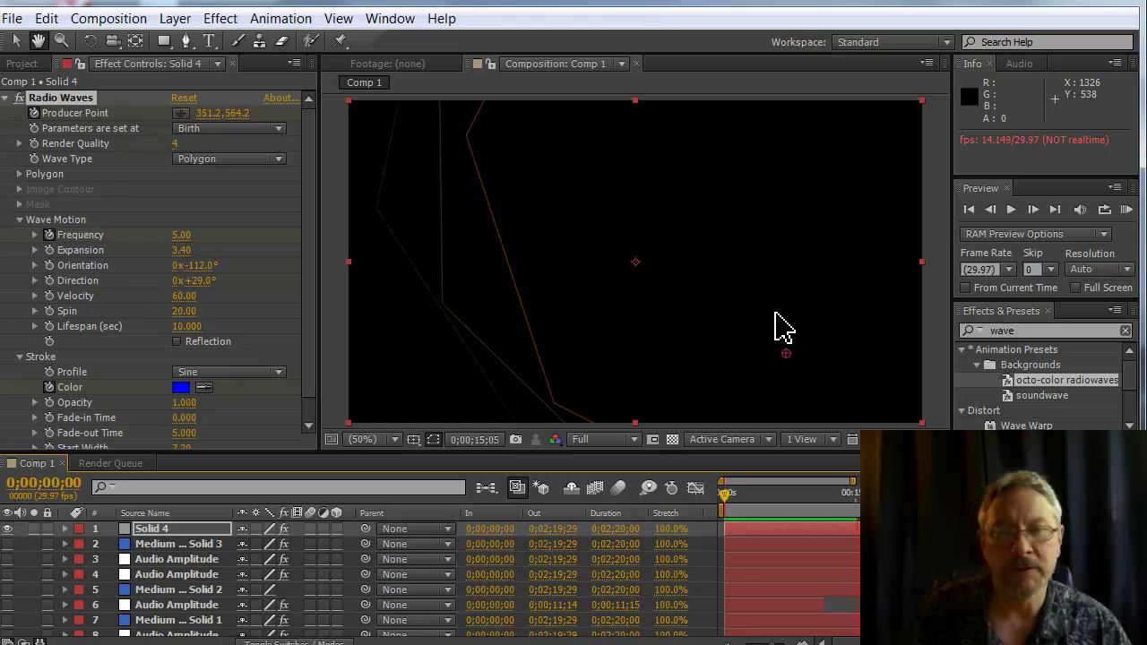
{"action": "key", "text": "space"}
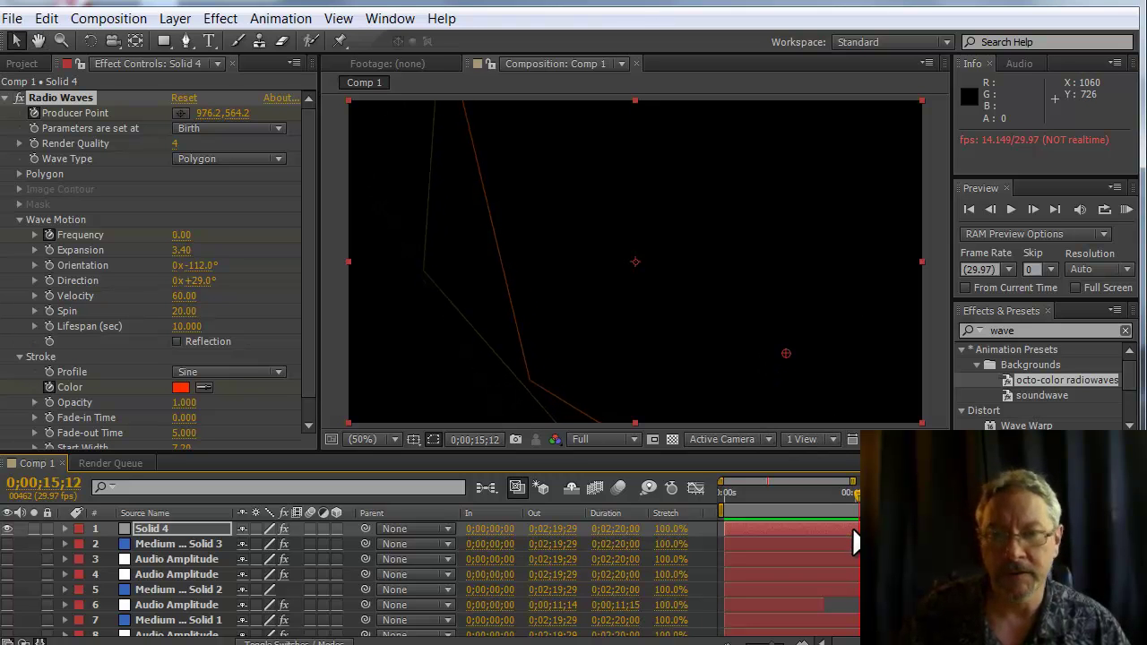
{"action": "key", "text": "Home"}
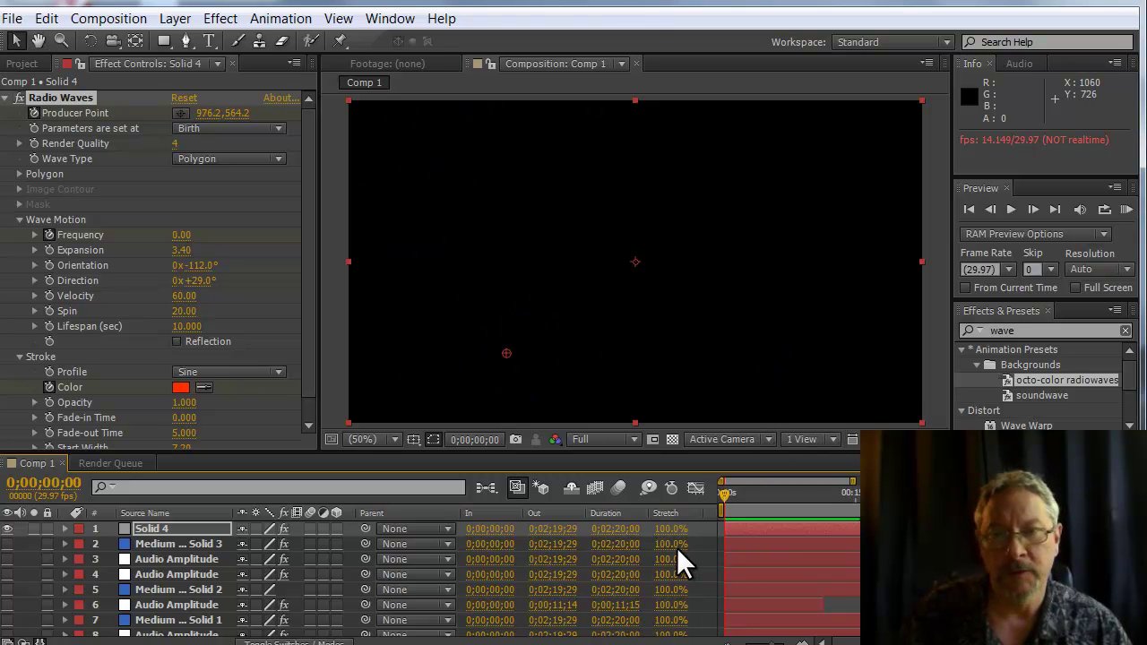
Scrub the radio waves from 0;00;02;29 onward, ending on the large multicolour frame at 0;00;07;24
{"action": "left_click_drag", "start_coordinate": [724, 493], "coordinate": [745, 537]}
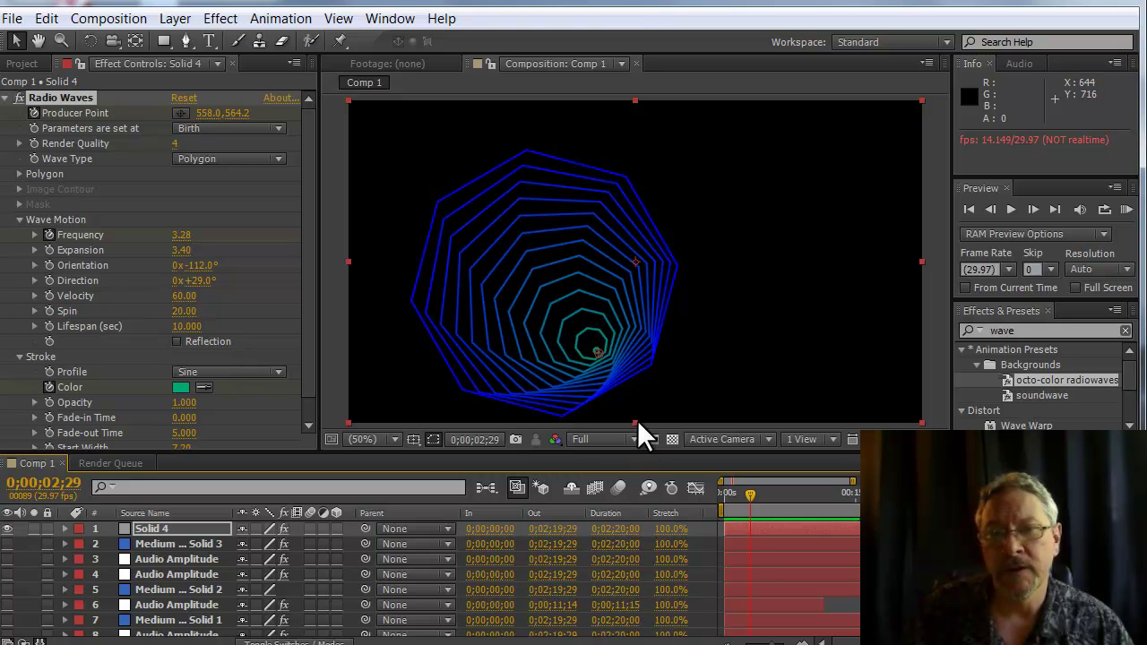
{"action": "left_click_drag", "start_coordinate": [749, 494], "coordinate": [763, 497]}
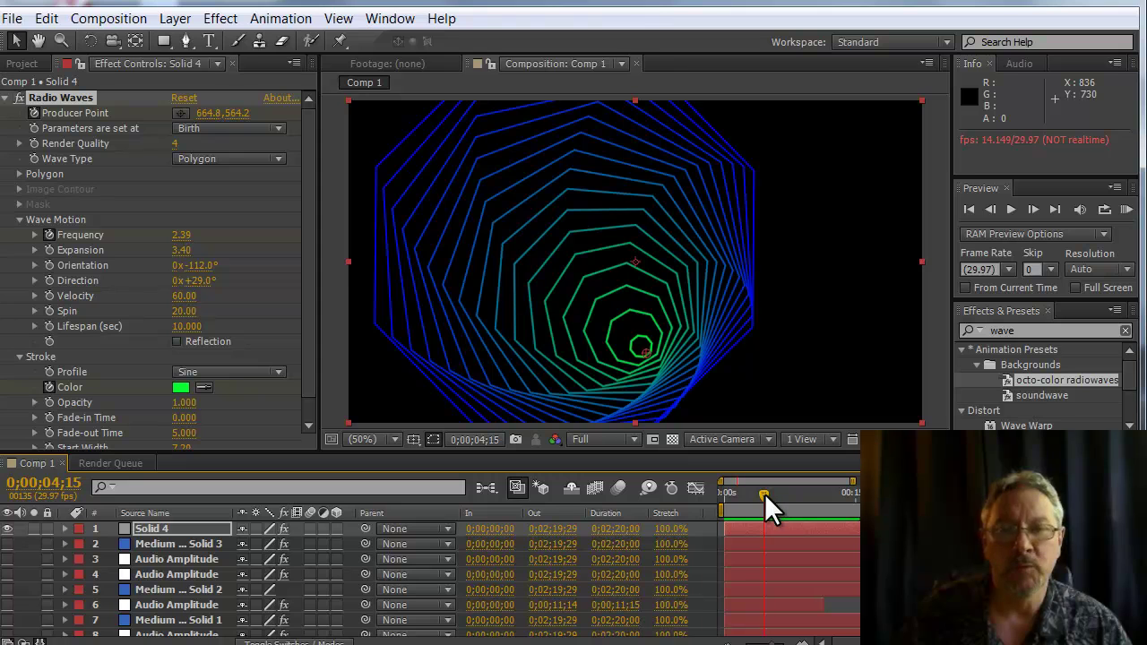
{"action": "left_click_drag", "start_coordinate": [764, 493], "coordinate": [788, 494]}
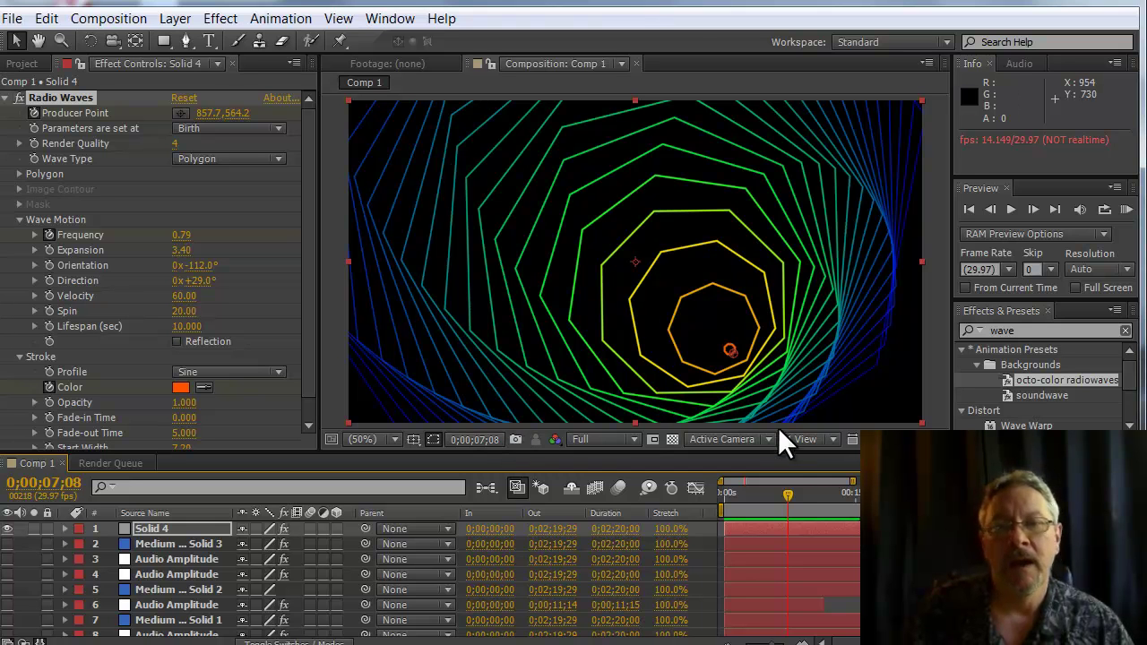
{"action": "left_click_drag", "start_coordinate": [787, 495], "coordinate": [743, 507]}
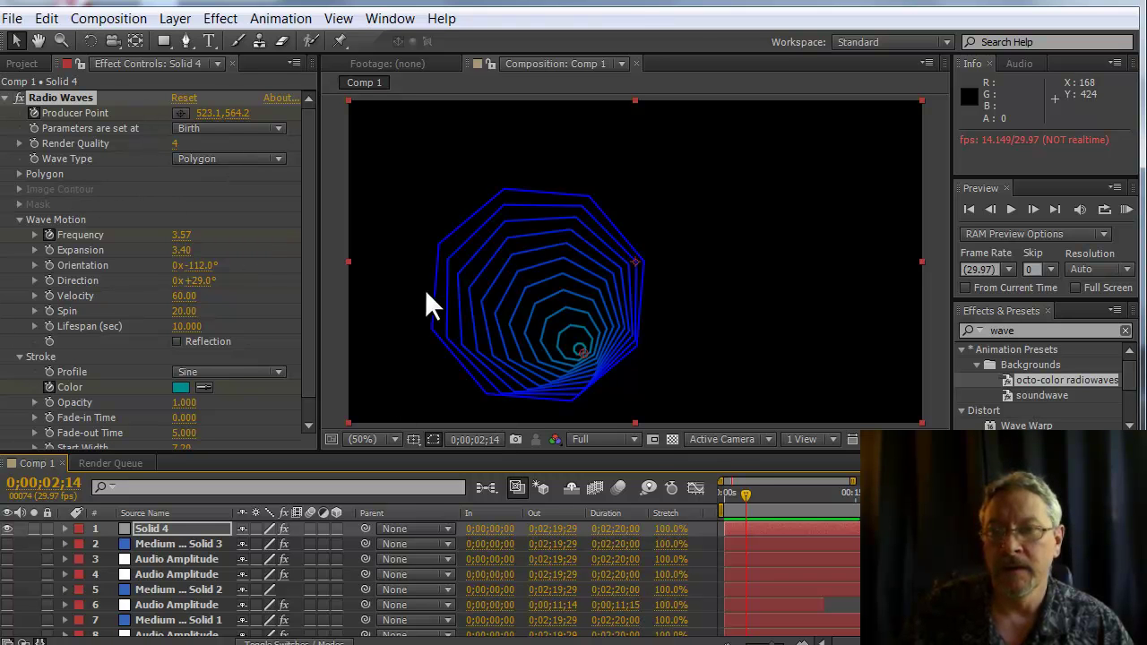
{"action": "left_click_drag", "start_coordinate": [745, 490], "coordinate": [795, 489]}
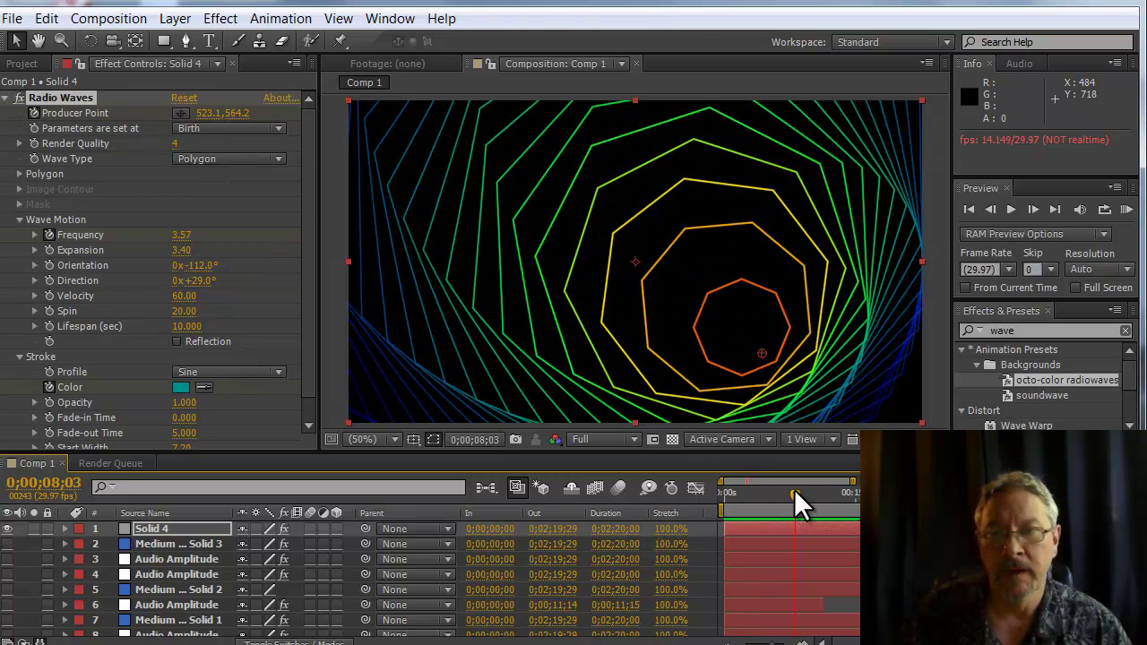
Set wave parameters to update Each Frame and preview the result from the start
{"action": "left_click", "coordinate": [275, 126]}
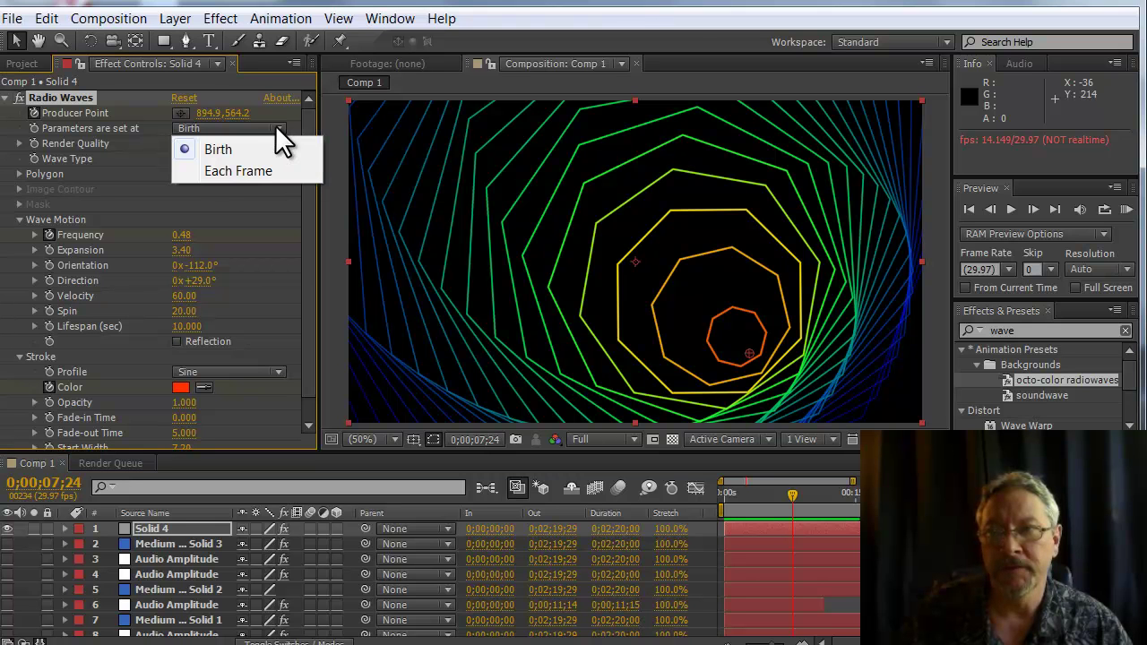
{"action": "left_click", "coordinate": [238, 170]}
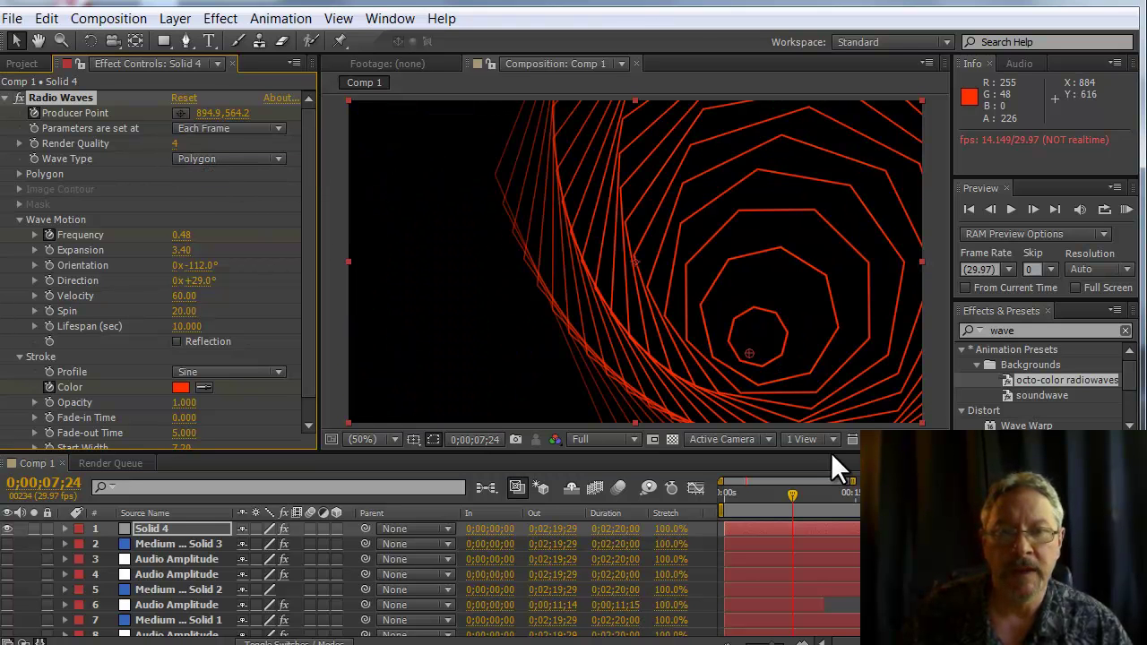
{"action": "left_click_drag", "start_coordinate": [792, 496], "coordinate": [712, 508]}
{"action": "key", "text": "space"}
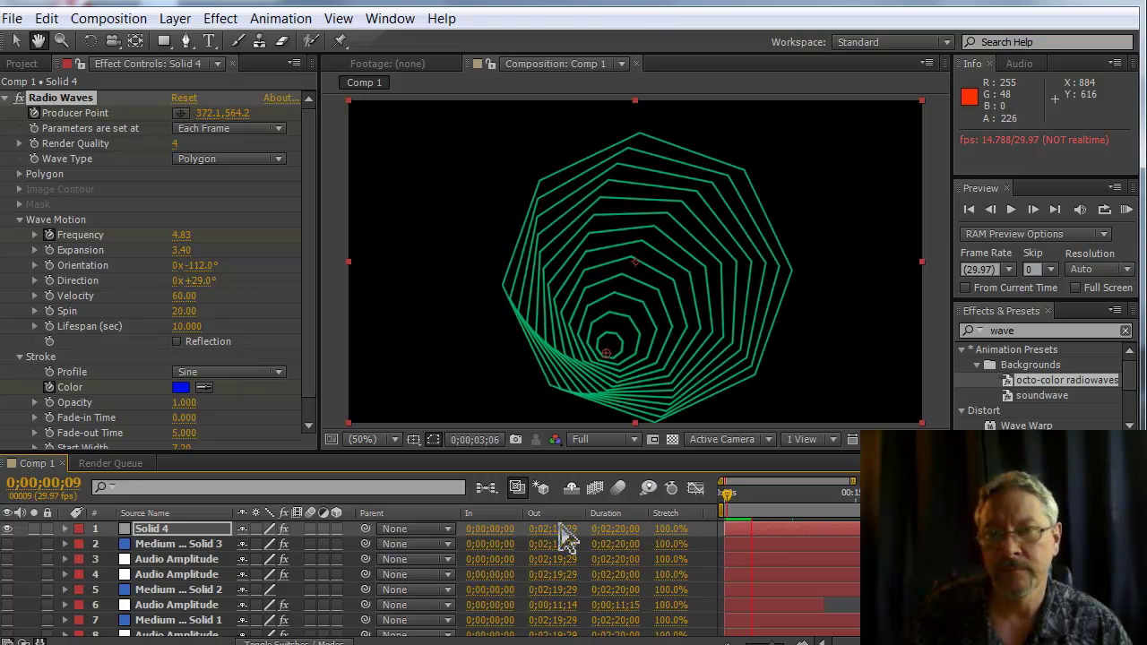
{"action": "key", "text": "space"}
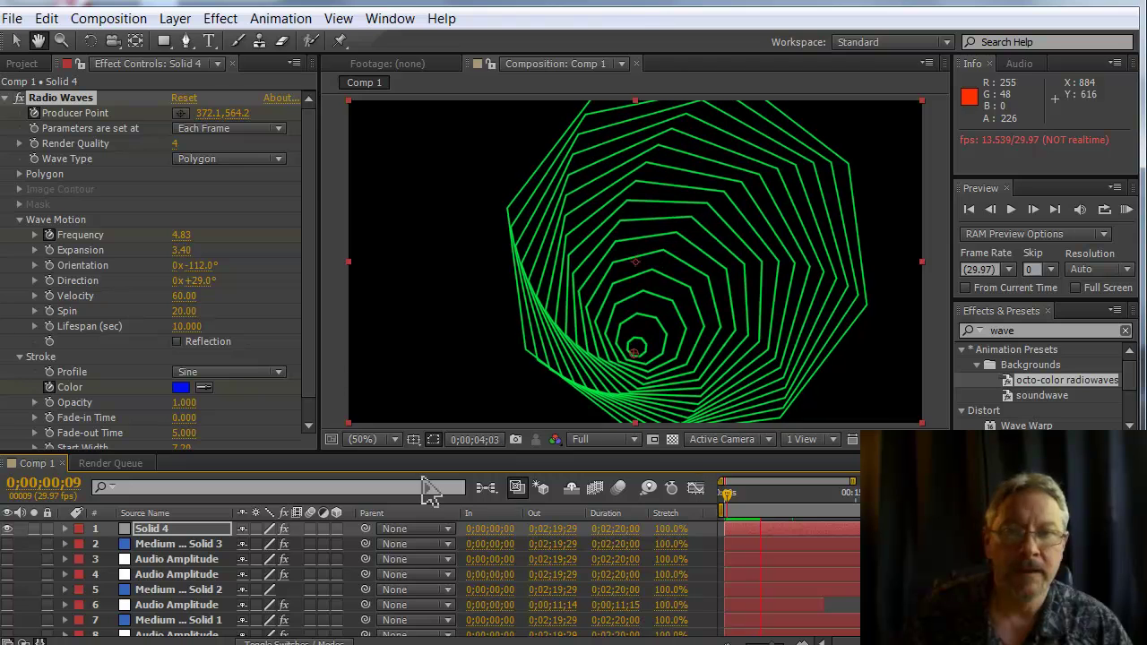
Return the wave parameters to Birth and view the small blue octagons at 0;00;02;17
{"action": "left_click", "coordinate": [281, 128]}
{"action": "left_click", "coordinate": [264, 149]}
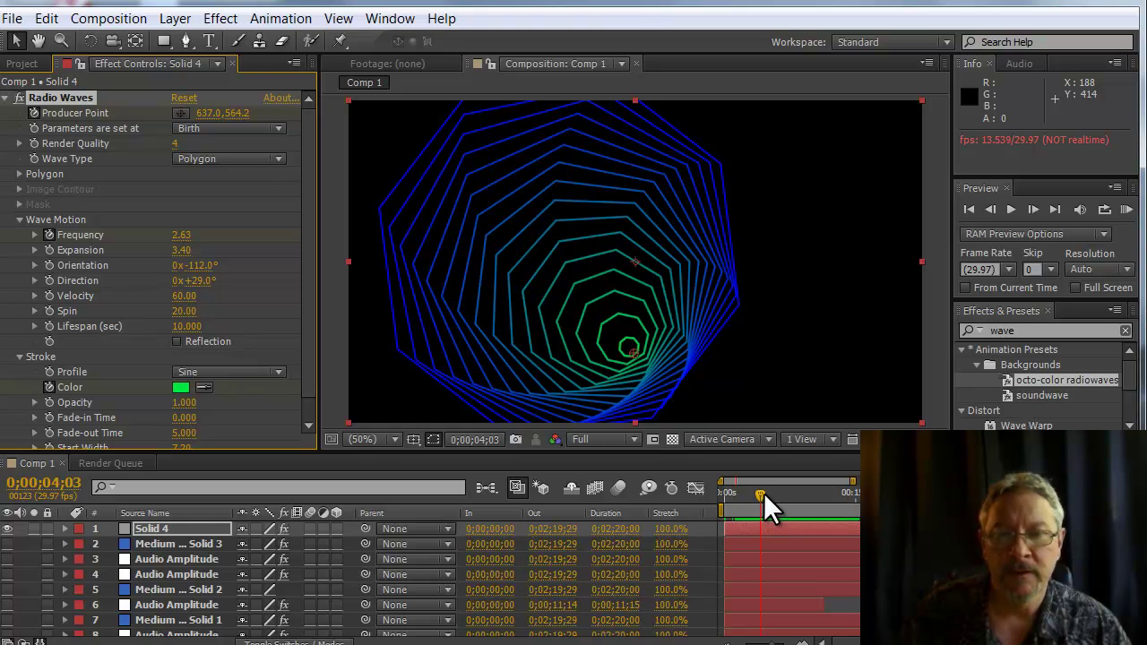
{"action": "left_click_drag", "start_coordinate": [763, 493], "coordinate": [748, 498]}
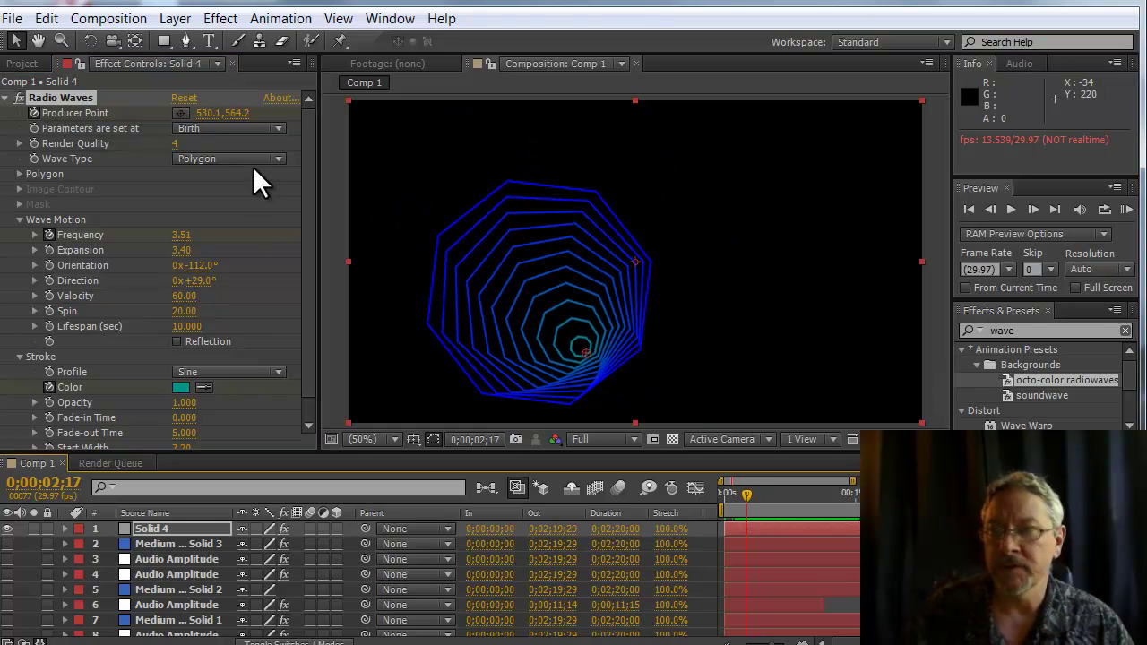
At 0;00;03;08, set Polygon Curve Size to 0.490 to round the octagon ring corners
{"action": "left_click", "coordinate": [19, 174]}
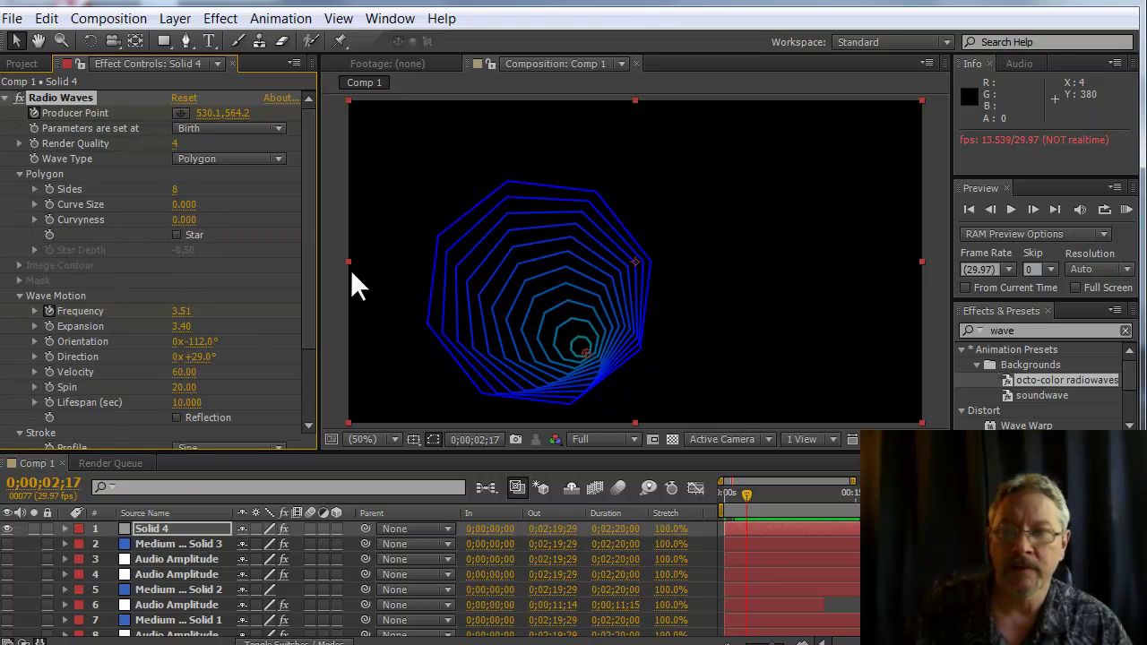
{"action": "left_click", "coordinate": [749, 495]}
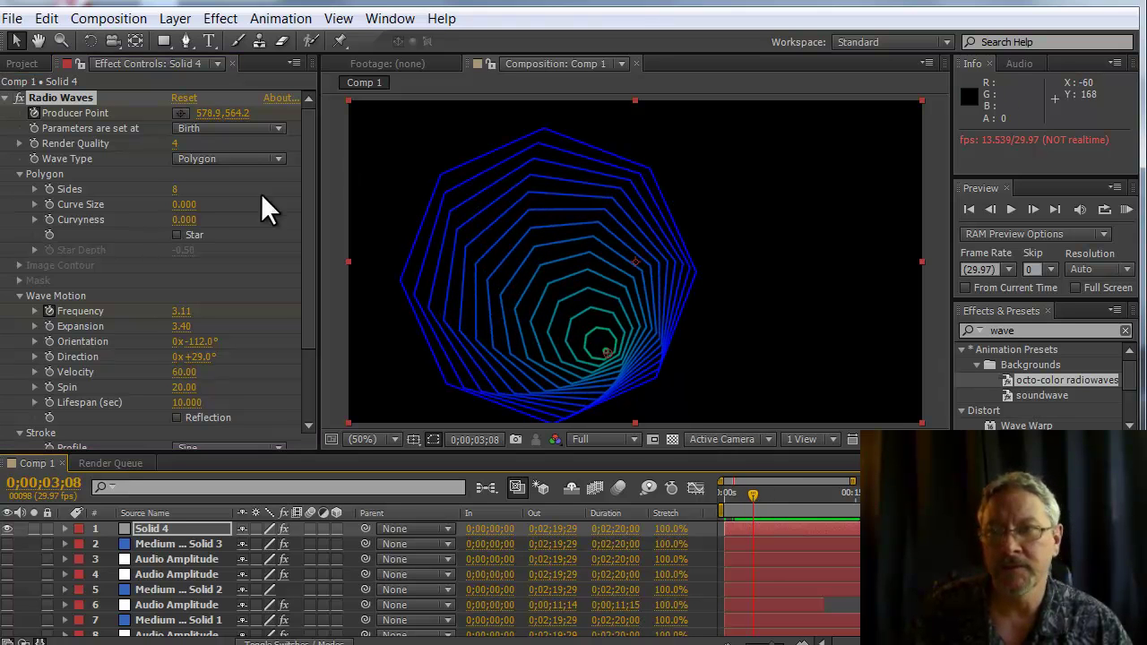
{"action": "left_click_drag", "start_coordinate": [192, 209], "coordinate": [228, 202]}
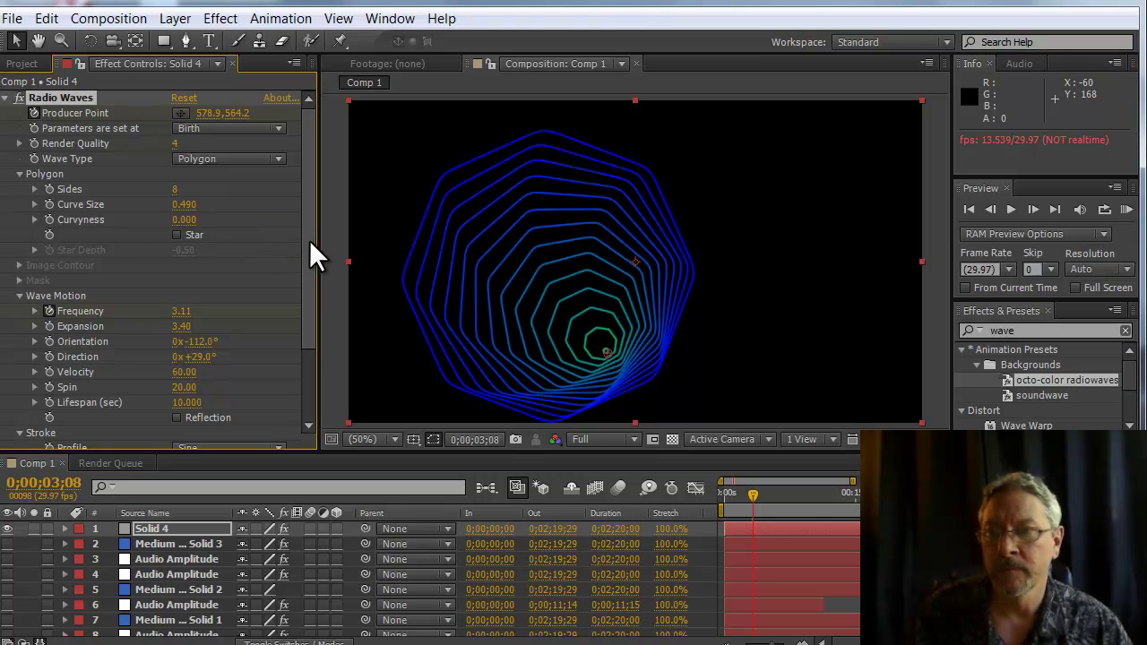
{"action": "left_click_drag", "start_coordinate": [309, 240], "coordinate": [319, 298]}
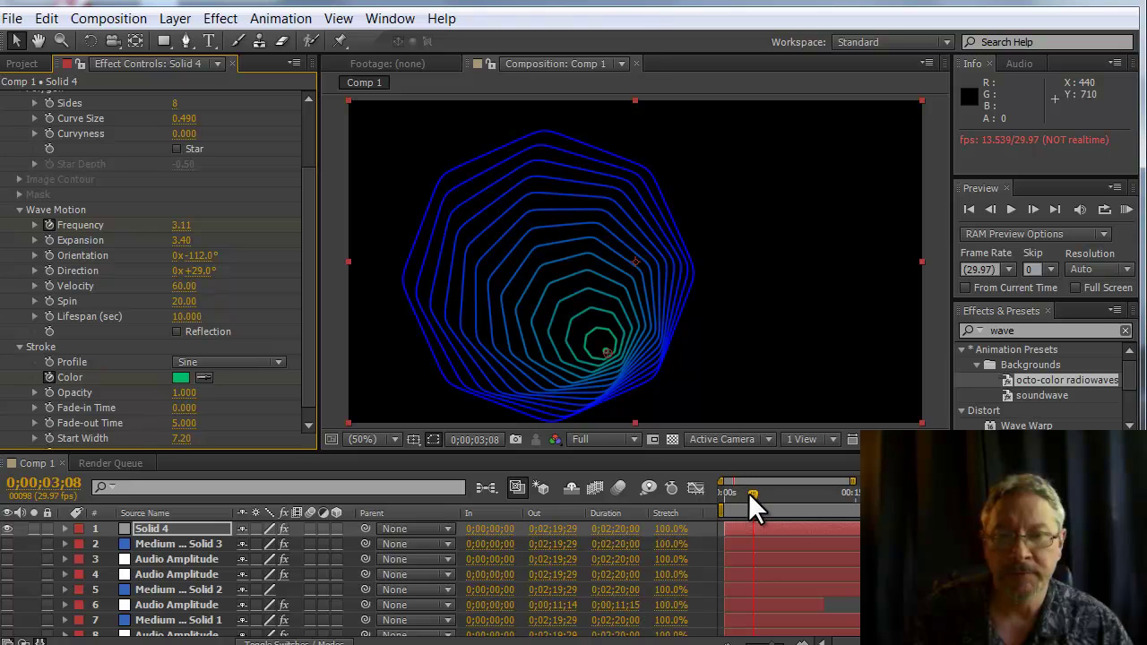
Scrub through the octagon rings, from 0;00;09;25 back down to 0;00;04;12
{"action": "left_click_drag", "start_coordinate": [750, 494], "coordinate": [720, 494]}
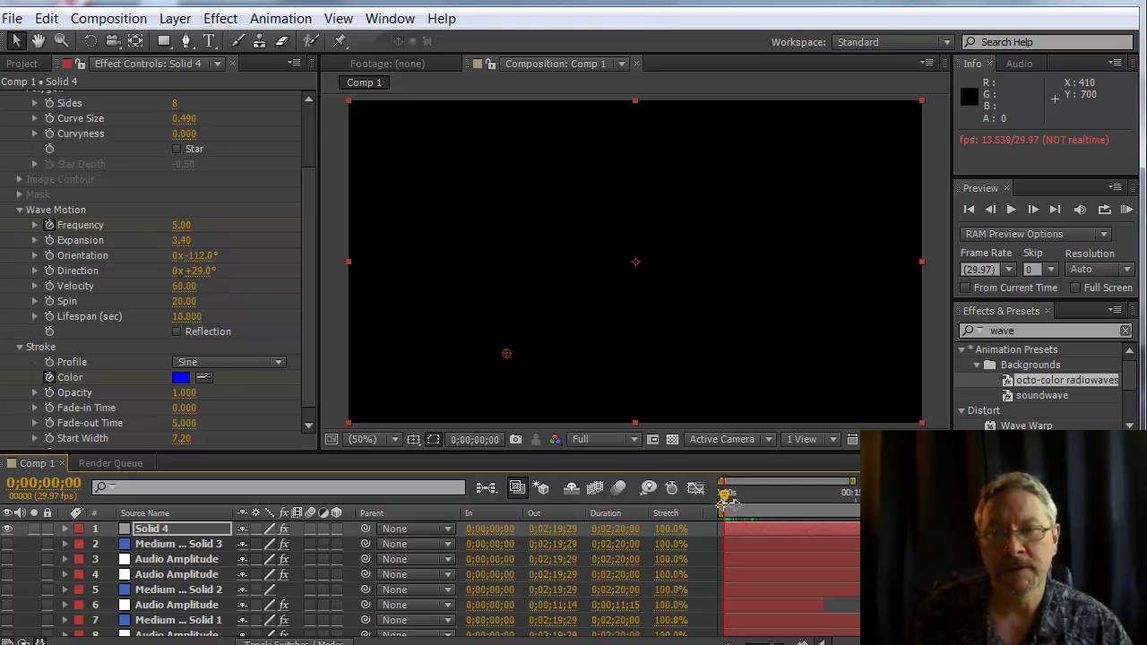
{"action": "left_click_drag", "start_coordinate": [726, 494], "coordinate": [834, 509]}
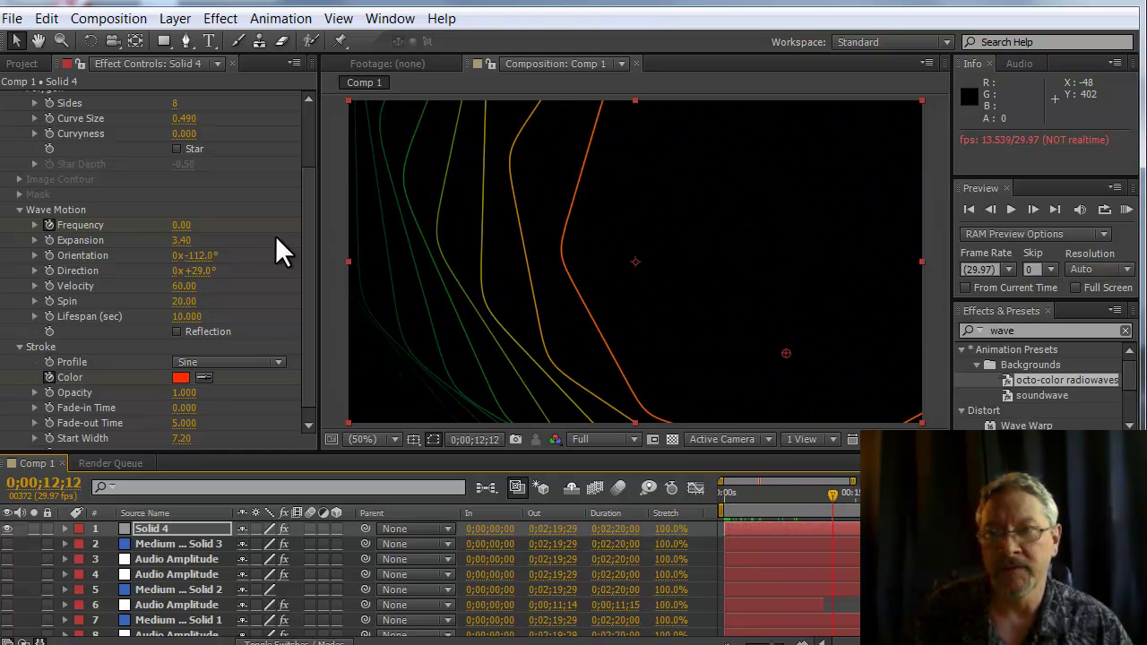
{"action": "left_click", "coordinate": [830, 495]}
{"action": "left_click_drag", "start_coordinate": [831, 495], "coordinate": [780, 516]}
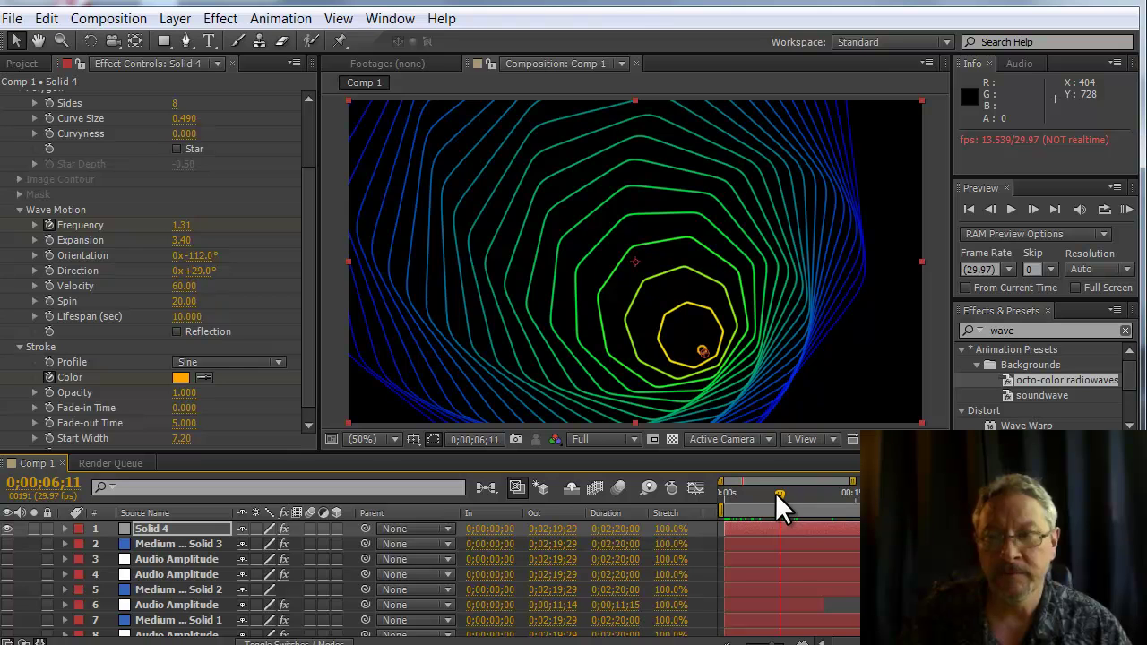
{"action": "left_click_drag", "start_coordinate": [778, 495], "coordinate": [770, 494]}
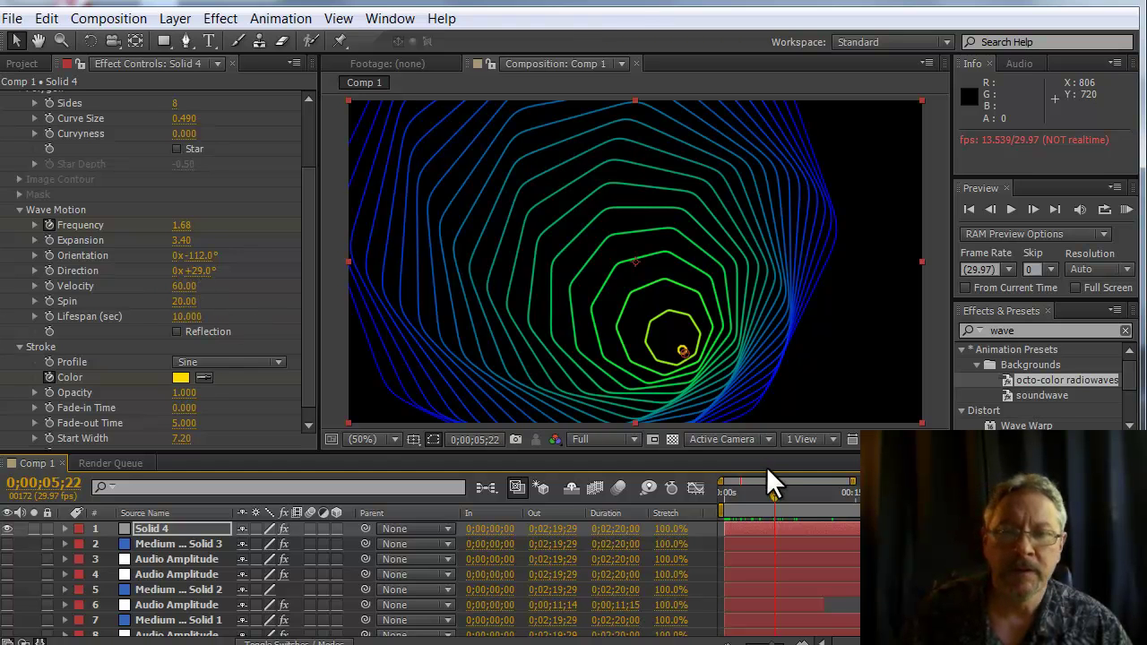
{"action": "left_click_drag", "start_coordinate": [776, 496], "coordinate": [765, 497]}
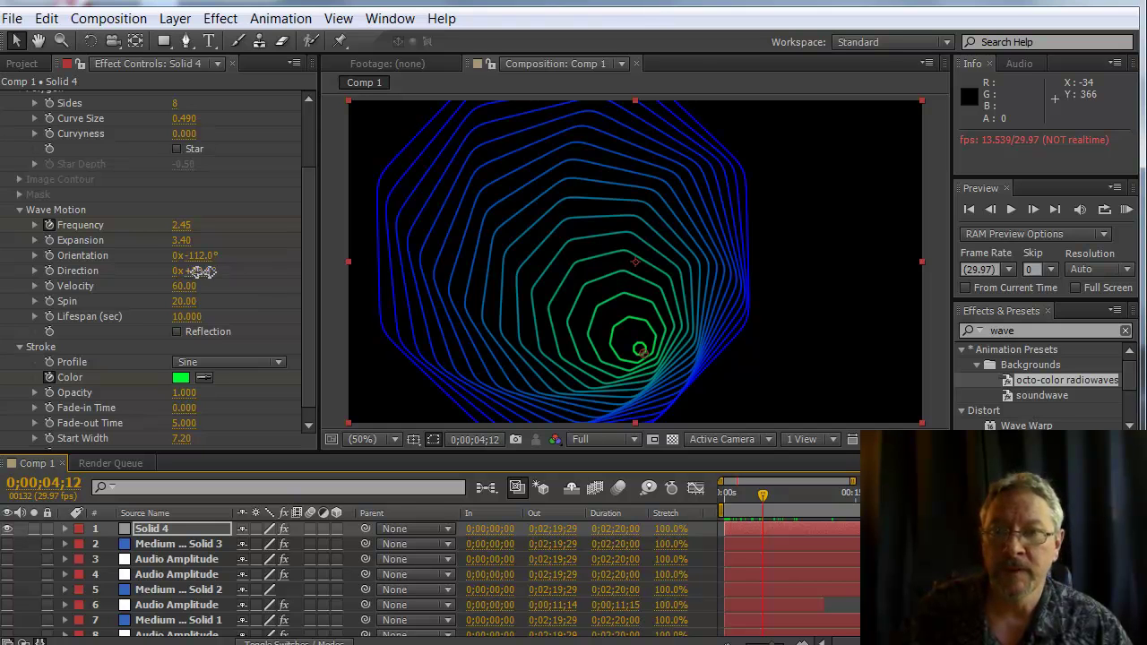
{"action": "left_click_drag", "start_coordinate": [199, 270], "coordinate": [491, 285]}
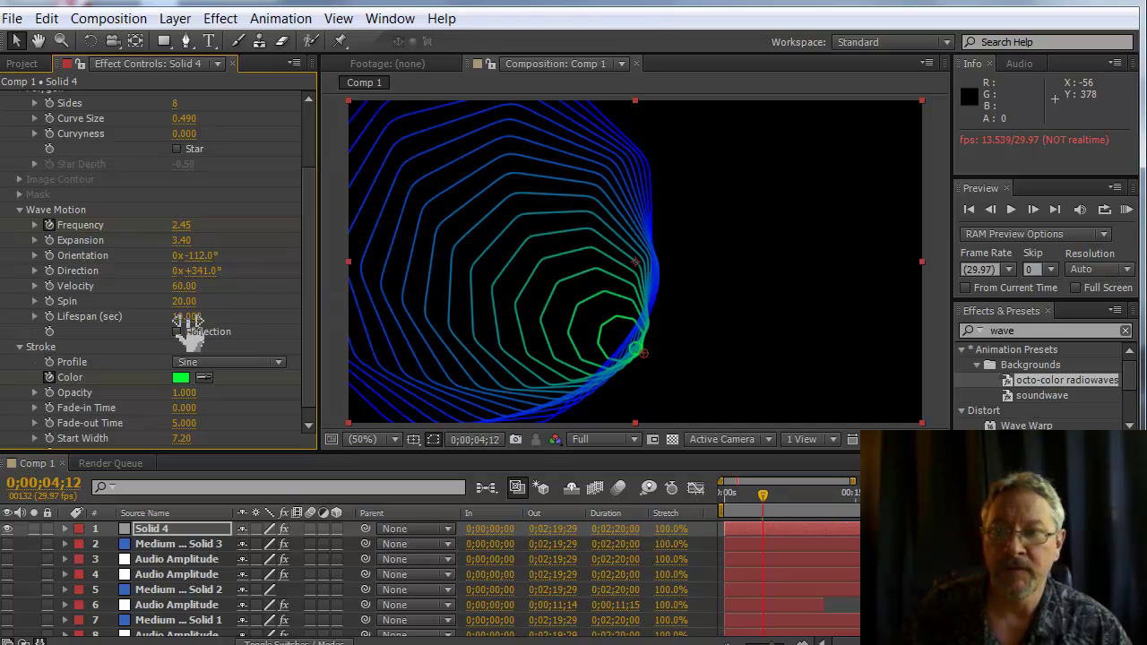
{"action": "left_click_drag", "start_coordinate": [190, 291], "coordinate": [393, 333]}
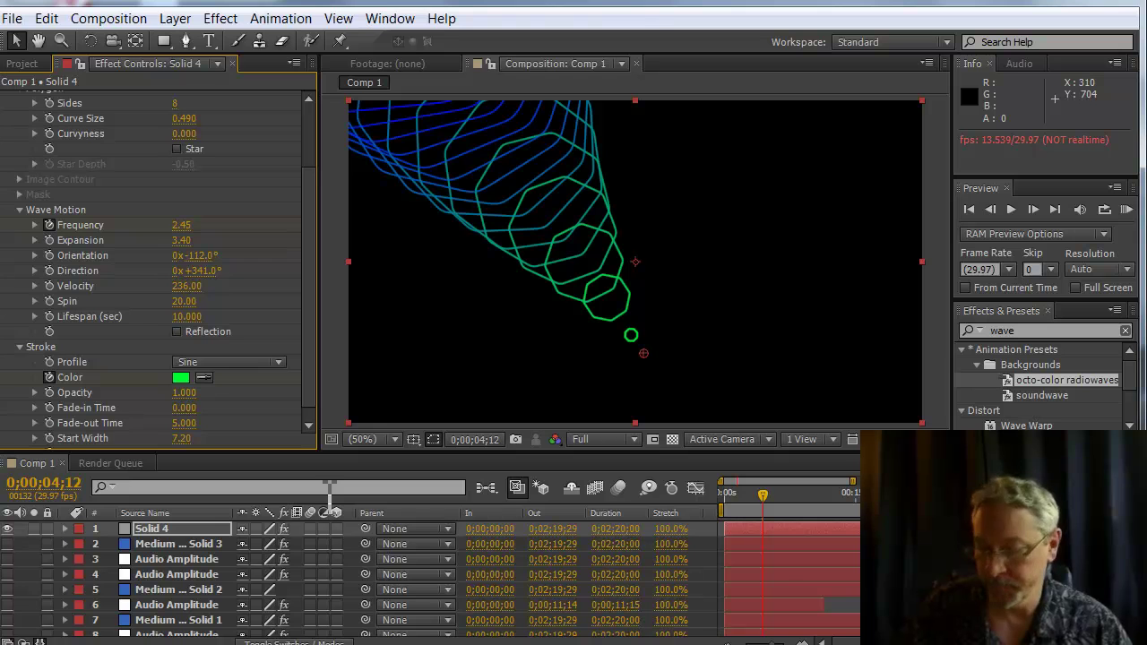
{"action": "key", "text": "ctrl+z"}
{"action": "key", "text": "ctrl+z"}
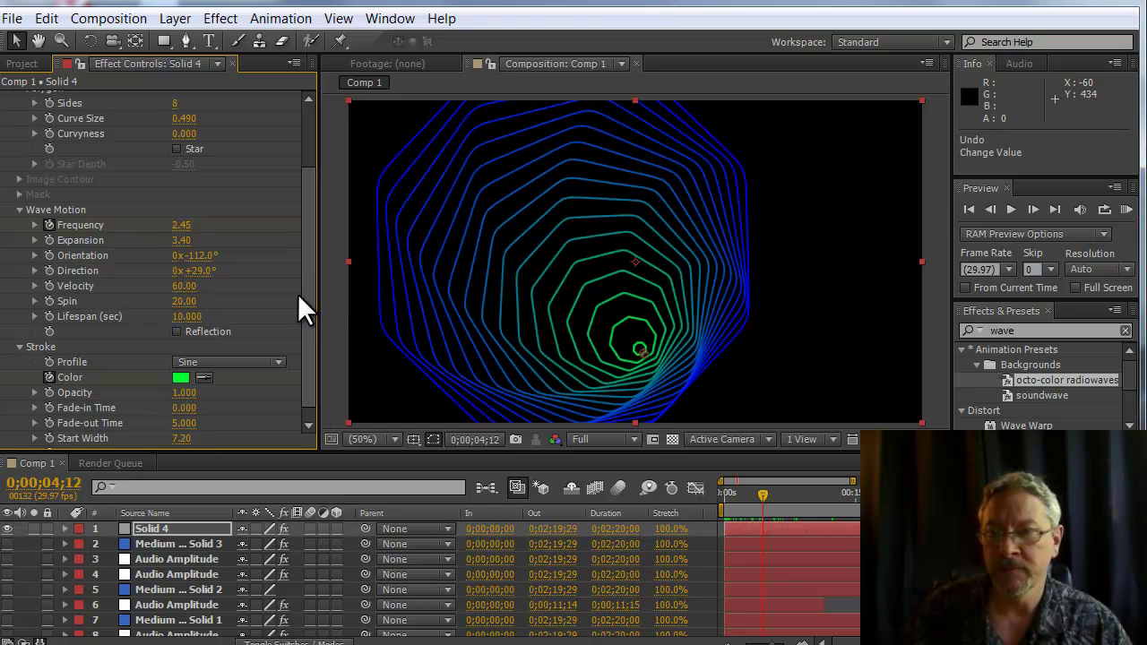
Rewind the waves to the start, then advance to frame 0;00;05;22
{"action": "scroll", "coordinate": [302, 307], "scroll_direction": "down", "scroll_amount": 1}
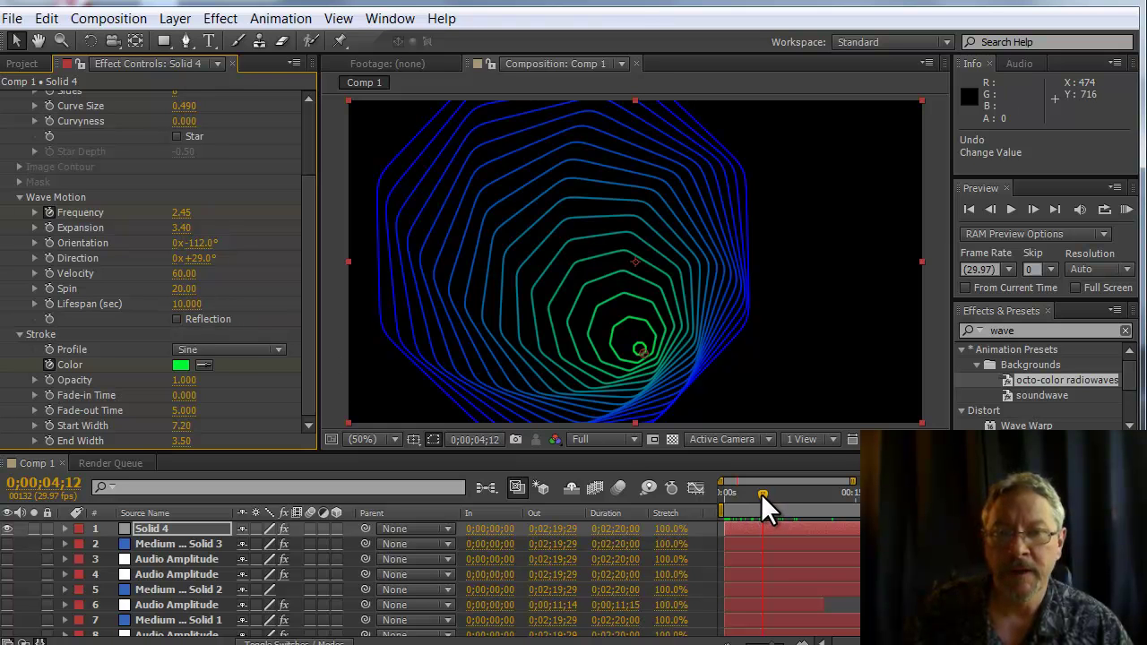
{"action": "mouse_move", "coordinate": [760, 493]}
{"action": "left_mouse_down"}
{"action": "mouse_move", "coordinate": [773, 493]}
{"action": "mouse_move", "coordinate": [713, 494]}
{"action": "mouse_move", "coordinate": [739, 495]}
{"action": "left_mouse_up"}
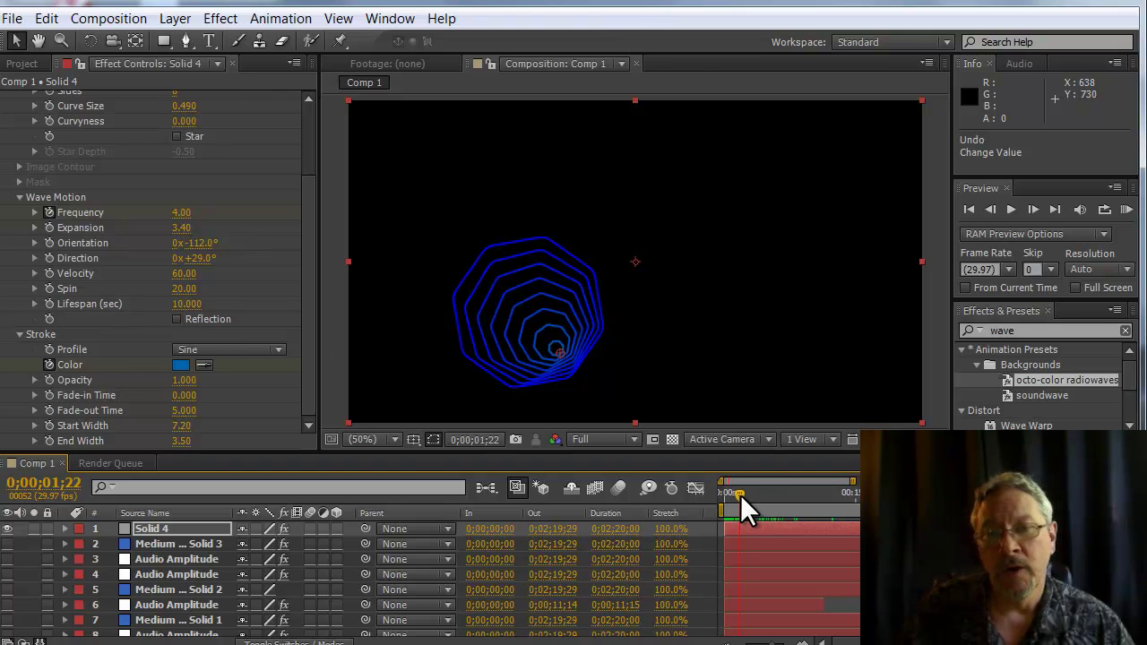
{"action": "left_click_drag", "start_coordinate": [740, 495], "coordinate": [772, 498]}
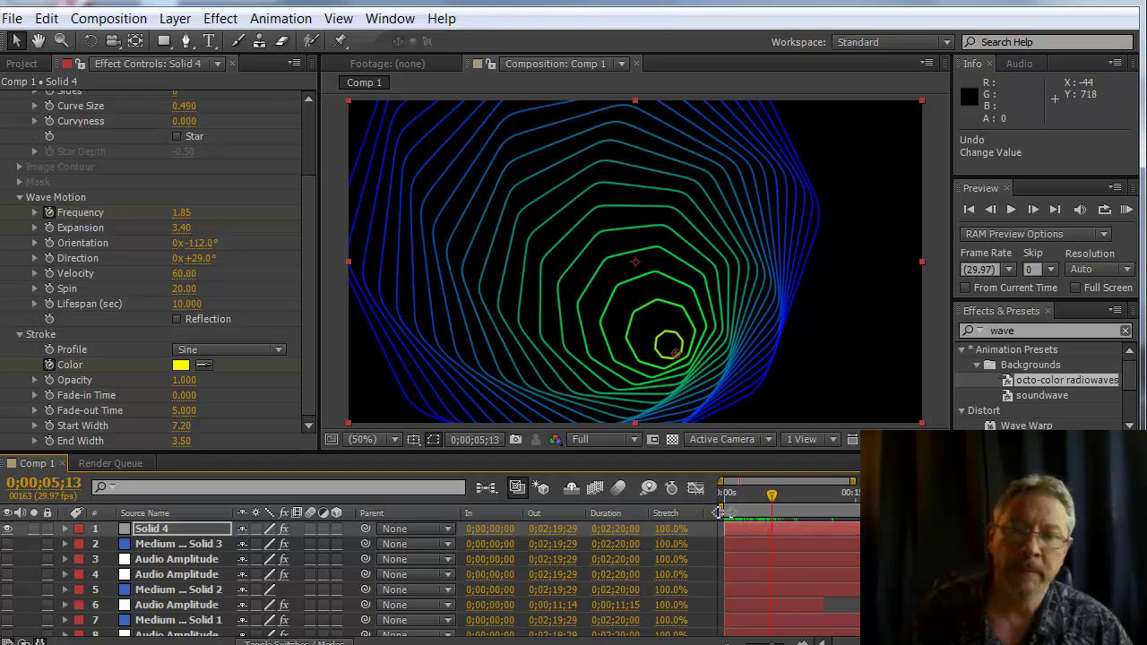
{"action": "left_click", "coordinate": [775, 494]}
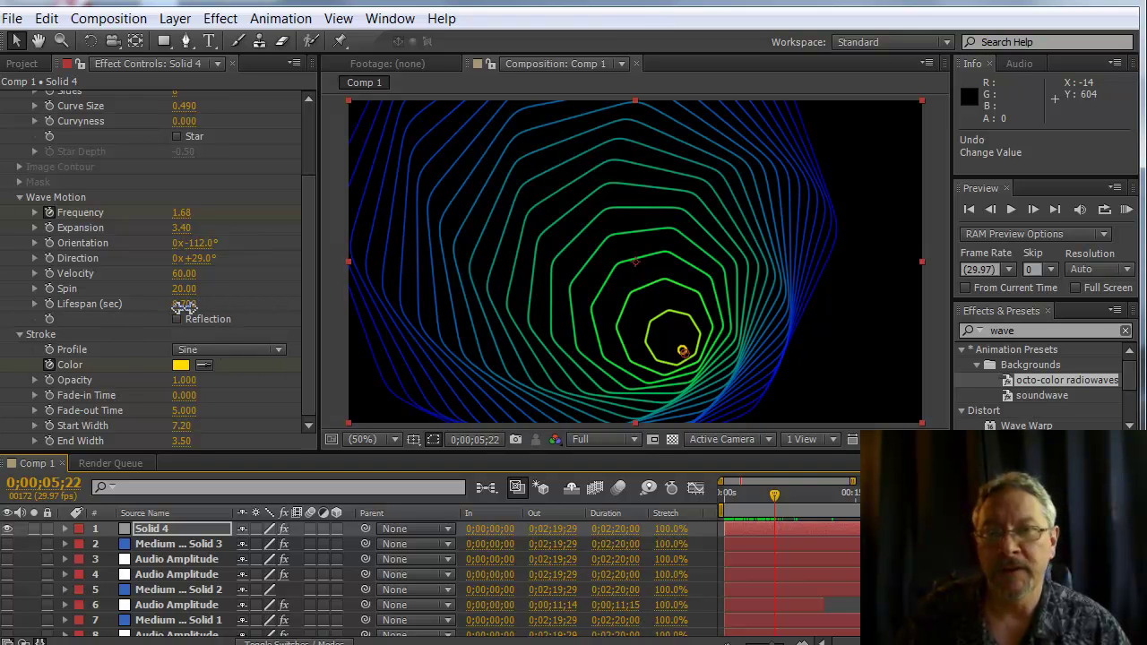
Shorten the wave Lifespan to 6.600 seconds and compare it at another frame
{"action": "left_click_drag", "start_coordinate": [184, 307], "coordinate": [181, 312]}
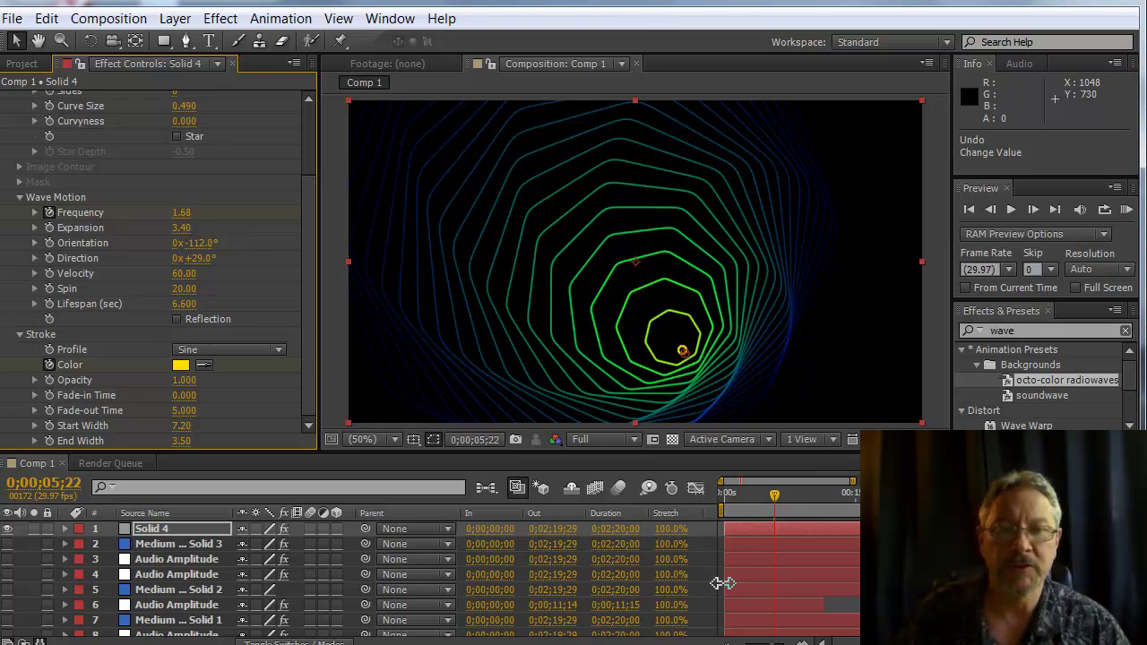
{"action": "mouse_move", "coordinate": [773, 492]}
{"action": "left_mouse_down"}
{"action": "mouse_move", "coordinate": [796, 495]}
{"action": "mouse_move", "coordinate": [760, 502]}
{"action": "left_mouse_up"}
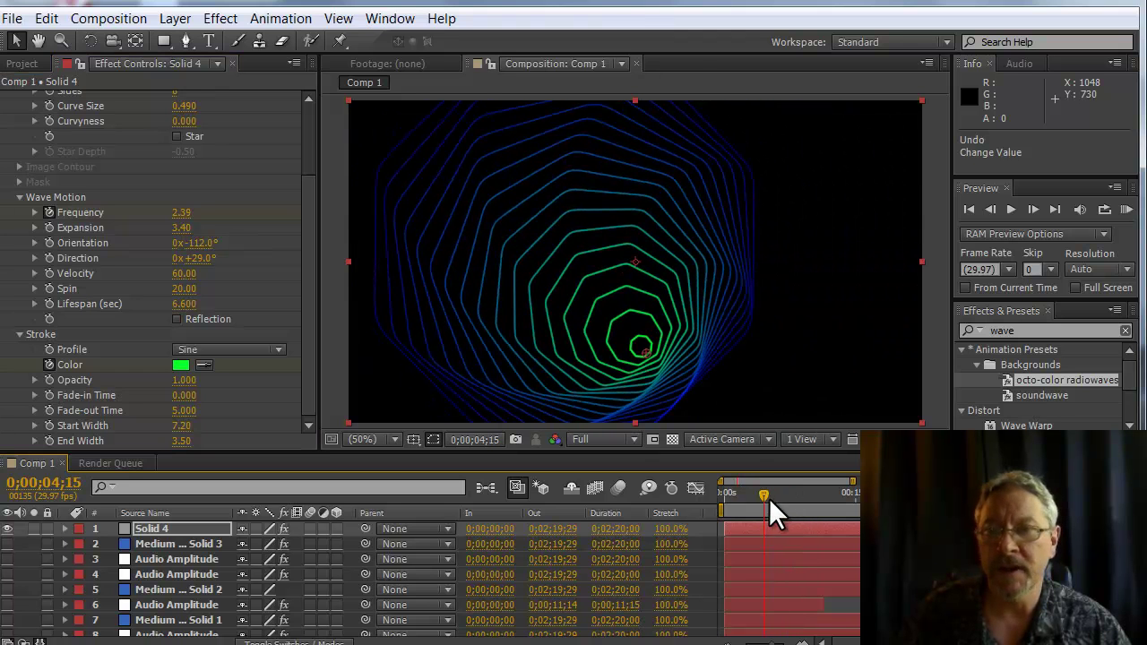
{"action": "left_click", "coordinate": [313, 304]}
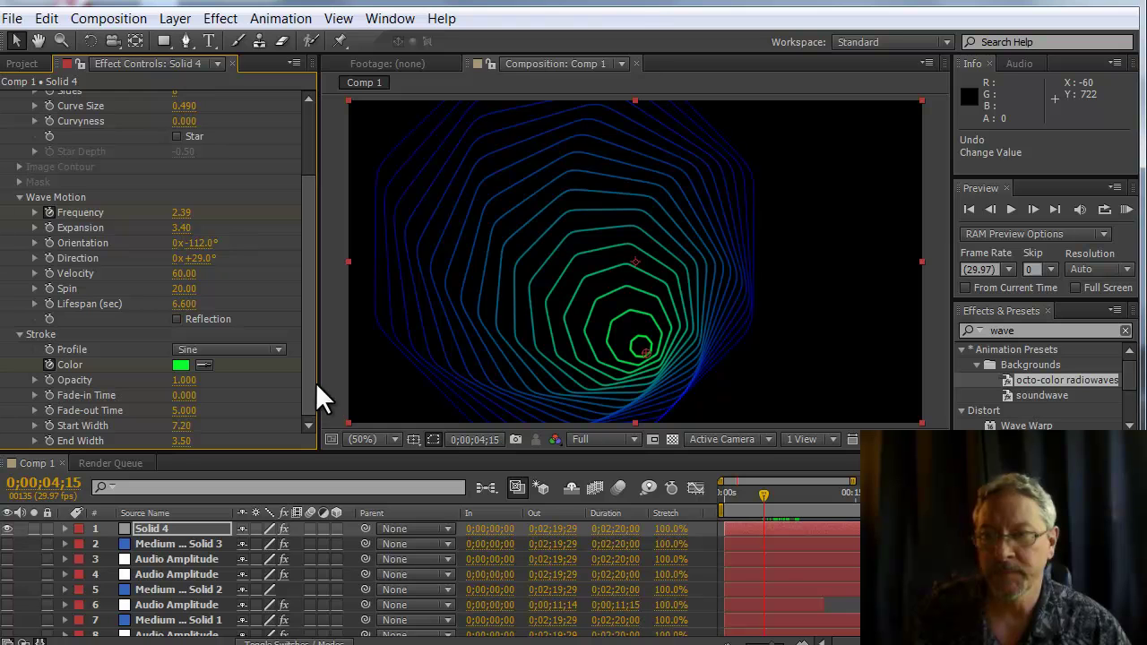
Taper the wave strokes from Start Width 11.00 to End Width 1.40
{"action": "mouse_move", "coordinate": [178, 437]}
{"action": "left_mouse_down"}
{"action": "mouse_move", "coordinate": [207, 420]}
{"action": "mouse_move", "coordinate": [169, 445]}
{"action": "left_mouse_up"}
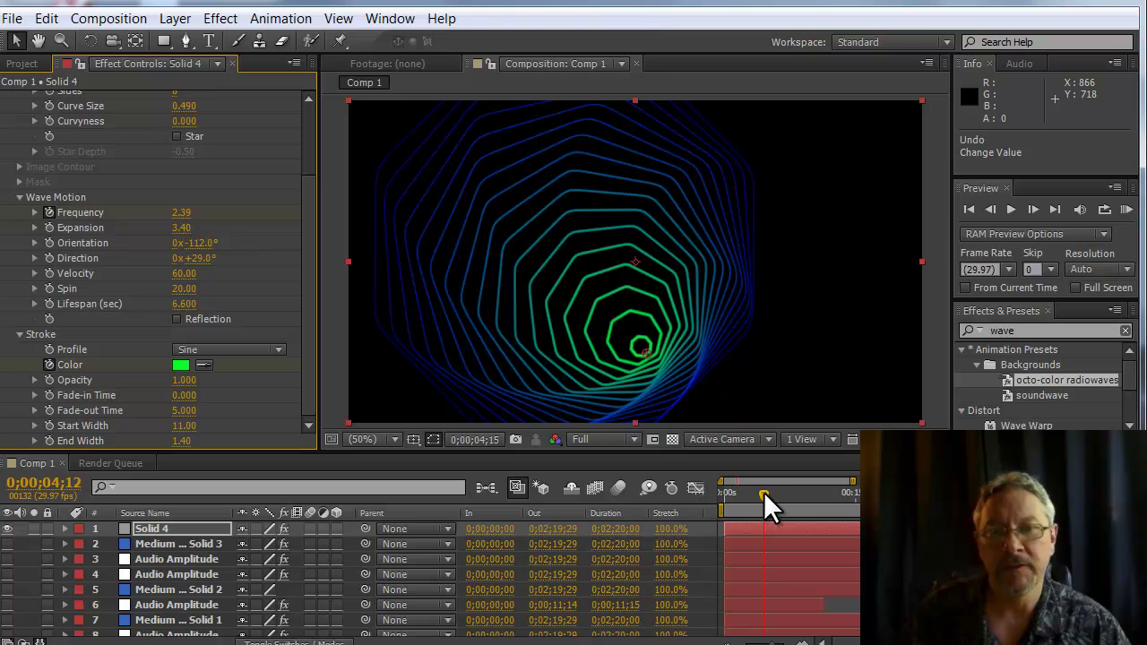
{"action": "left_click_drag", "start_coordinate": [763, 492], "coordinate": [791, 498]}
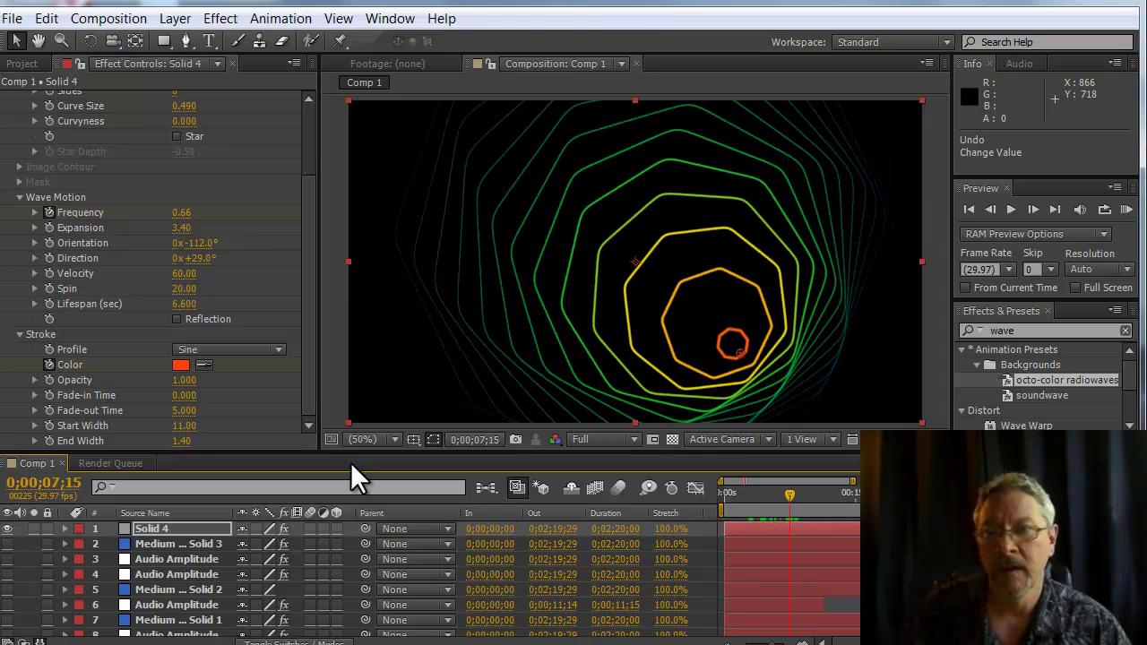
{"action": "left_click", "coordinate": [308, 410]}
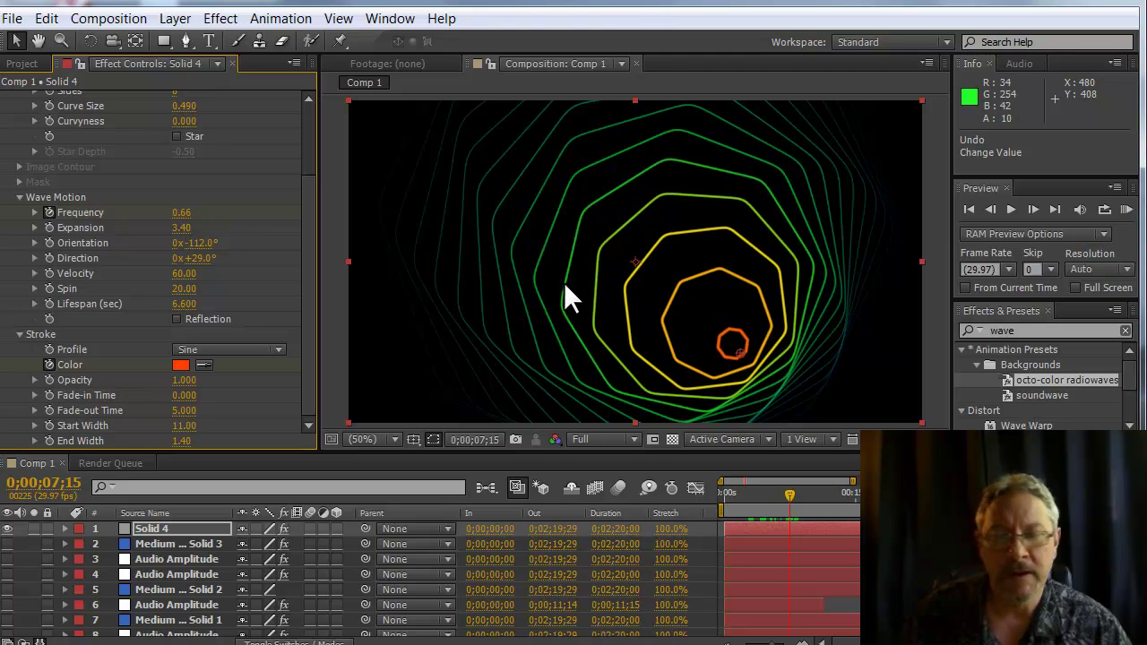
{"action": "left_click", "coordinate": [279, 348]}
{"action": "left_click", "coordinate": [230, 370]}
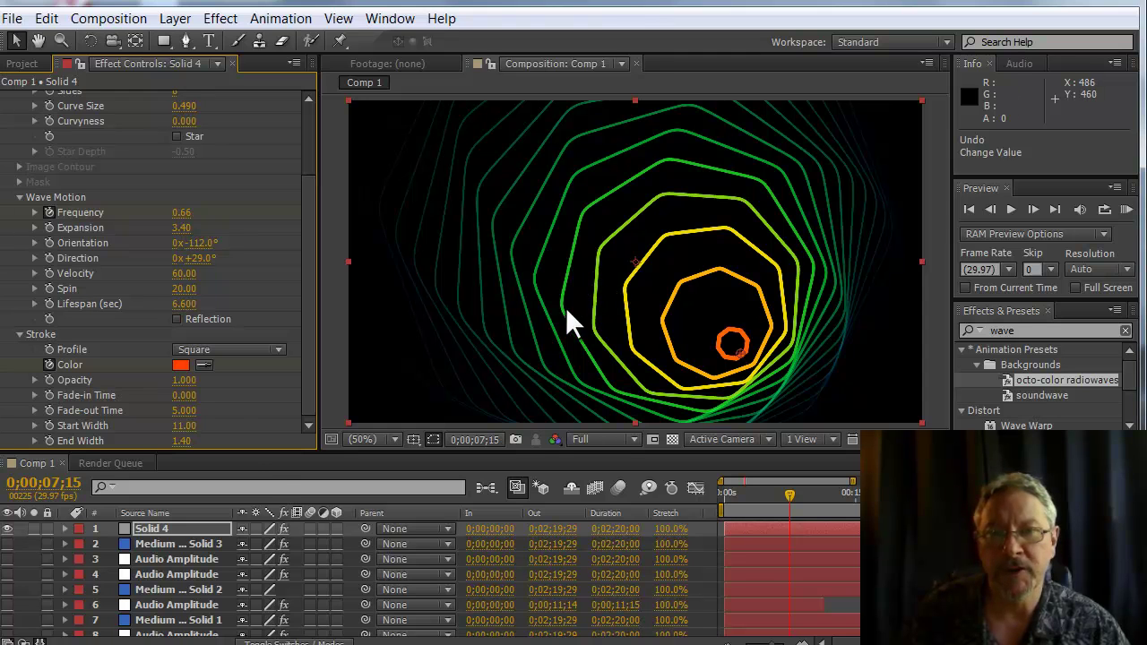
{"action": "left_click", "coordinate": [278, 351]}
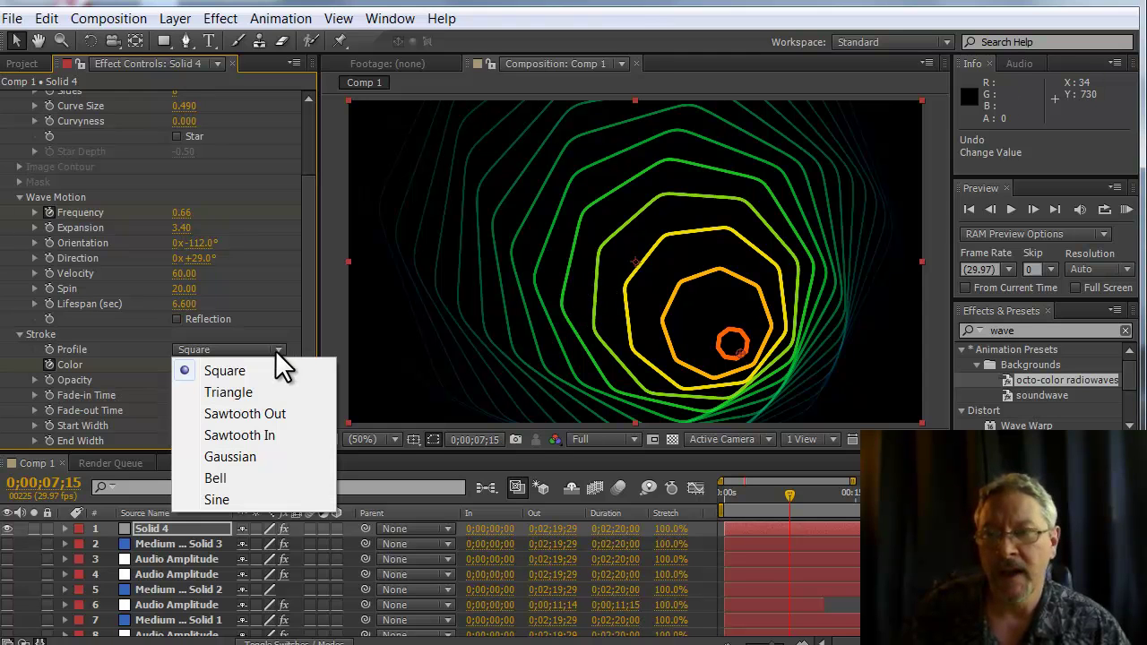
{"action": "left_click", "coordinate": [243, 392]}
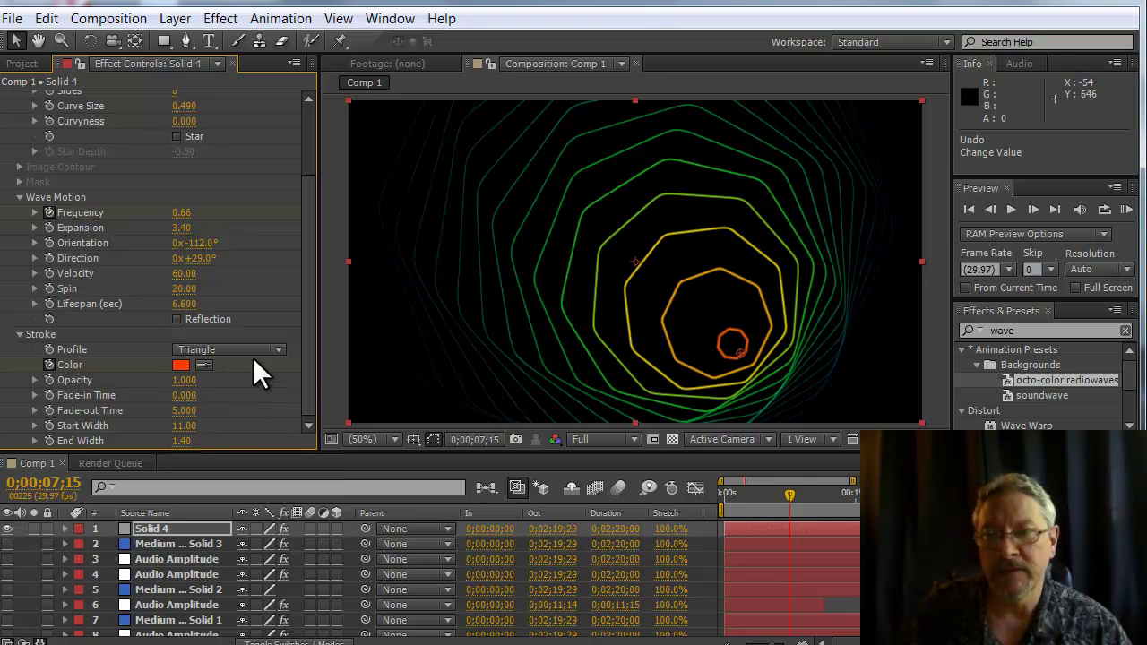
{"action": "left_click", "coordinate": [283, 350]}
{"action": "left_click", "coordinate": [267, 412]}
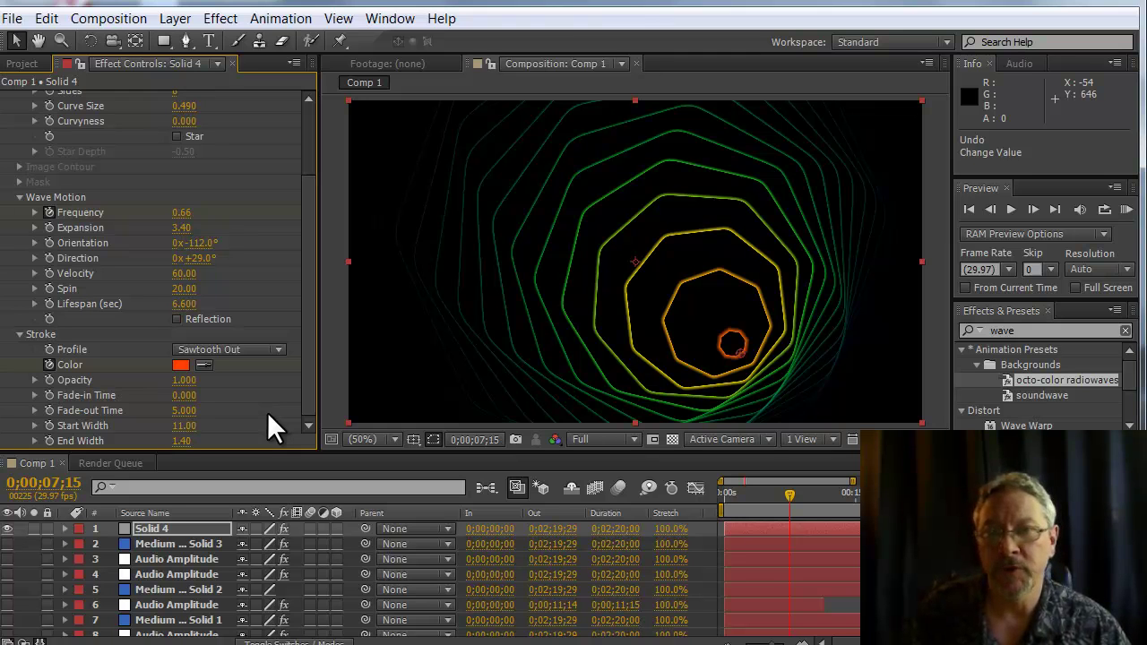
{"action": "left_click", "coordinate": [275, 349]}
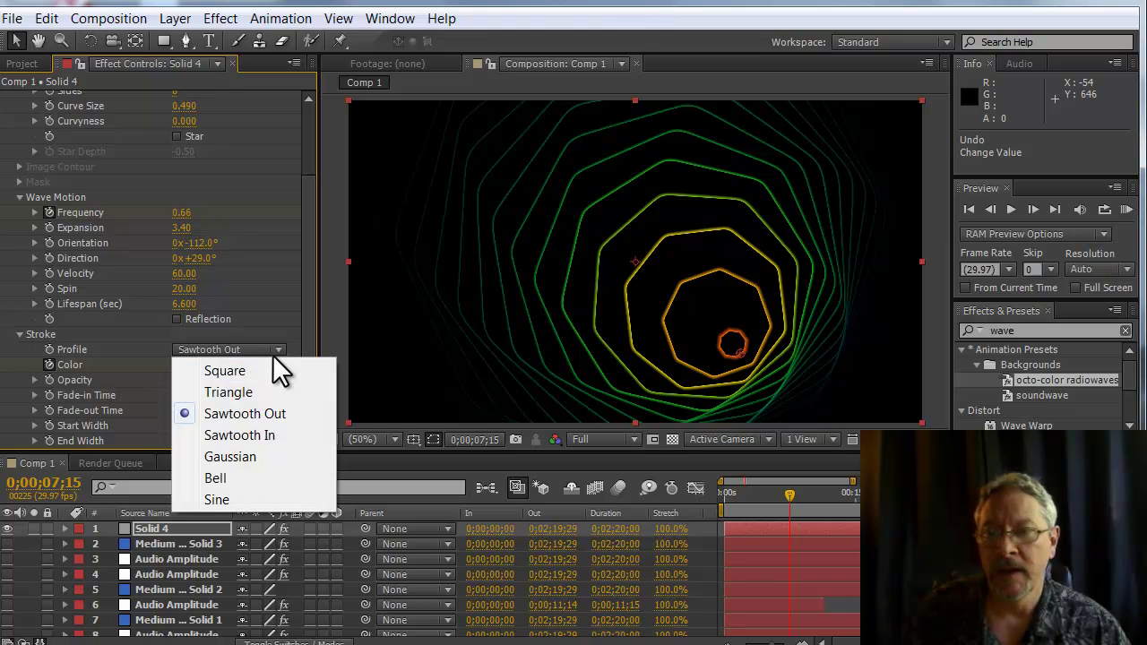
{"action": "left_click", "coordinate": [216, 500]}
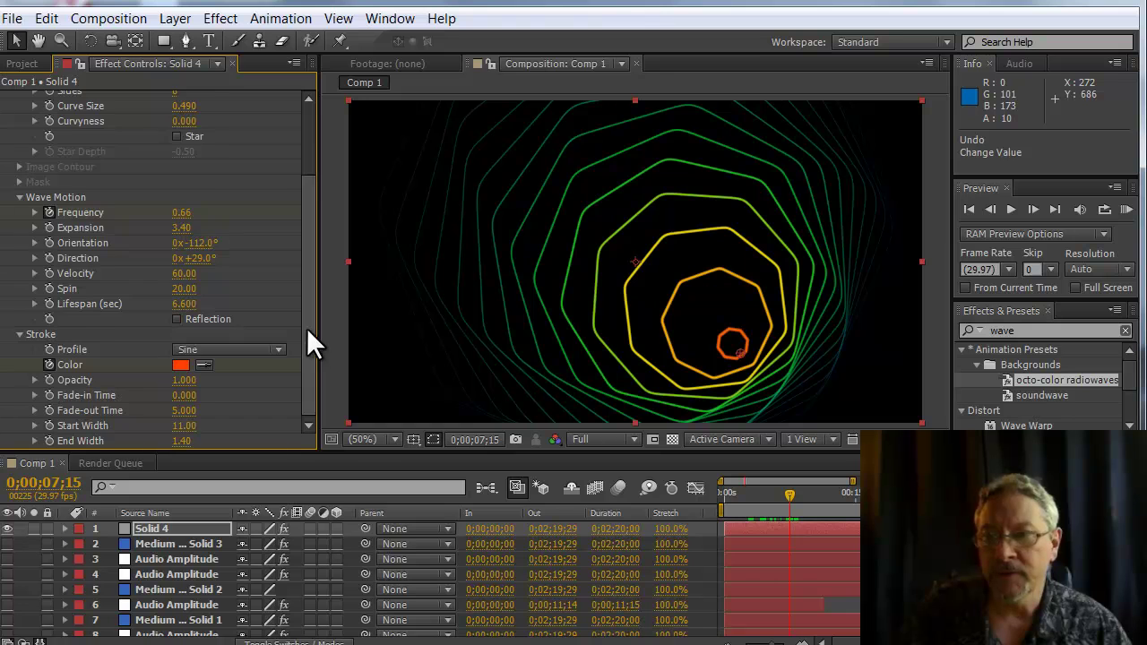
Open the Radio Waves Wave Type list to compare Polygon, Image Contours and Mask, keeping Polygon
{"action": "left_click_drag", "start_coordinate": [307, 328], "coordinate": [302, 263]}
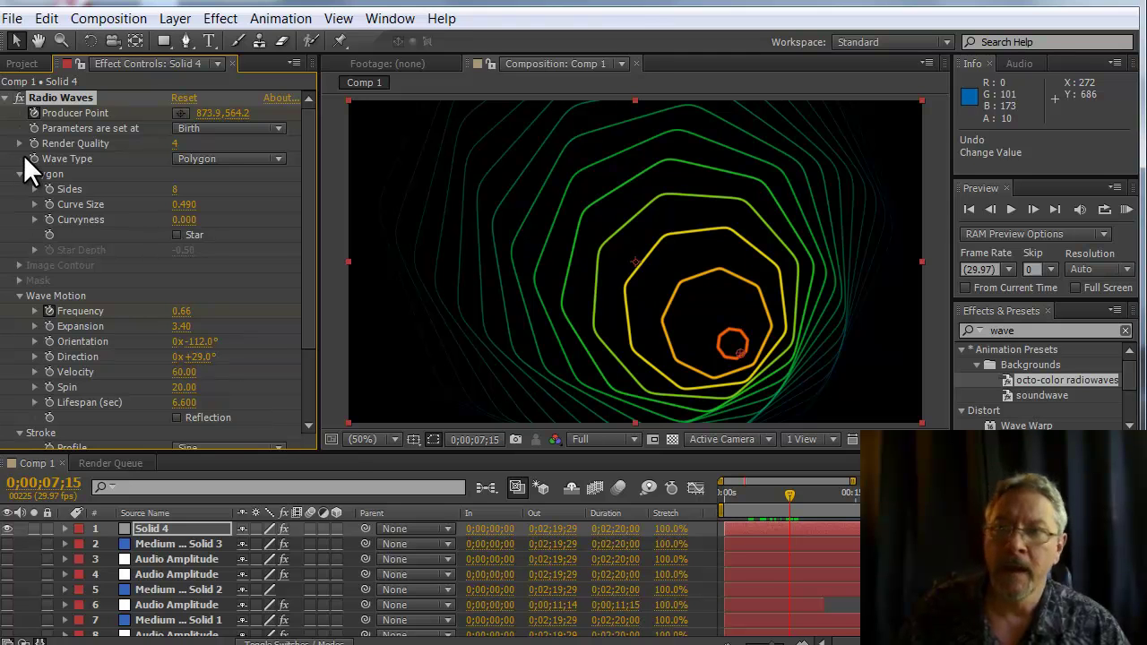
{"action": "left_click", "coordinate": [281, 156]}
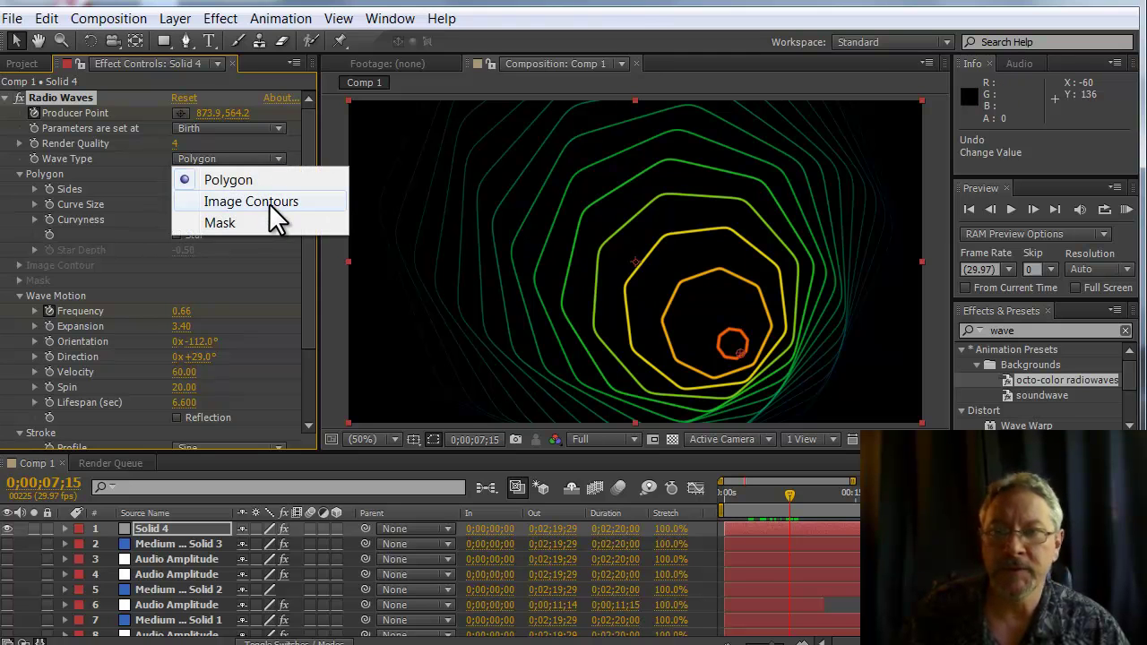